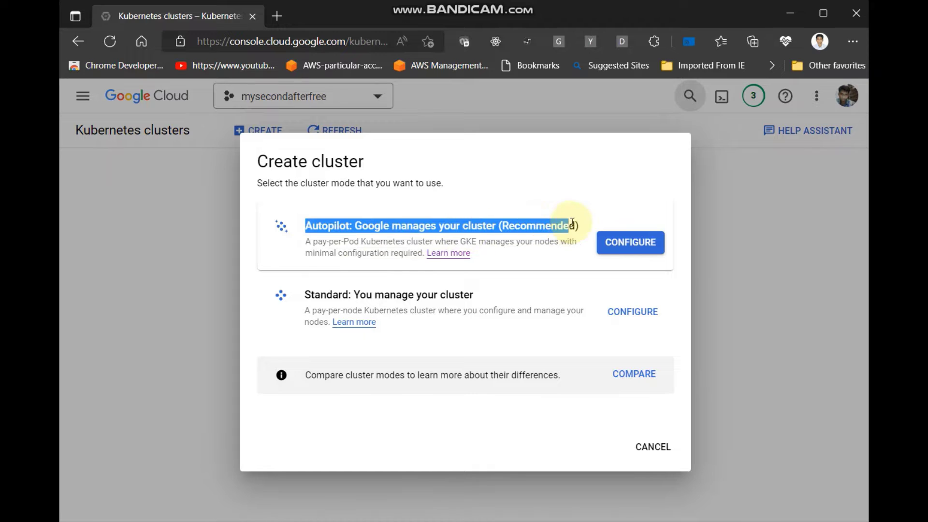
Step: Configure a new Autopilot cluster and set its region to asia-south1
click(626, 244)
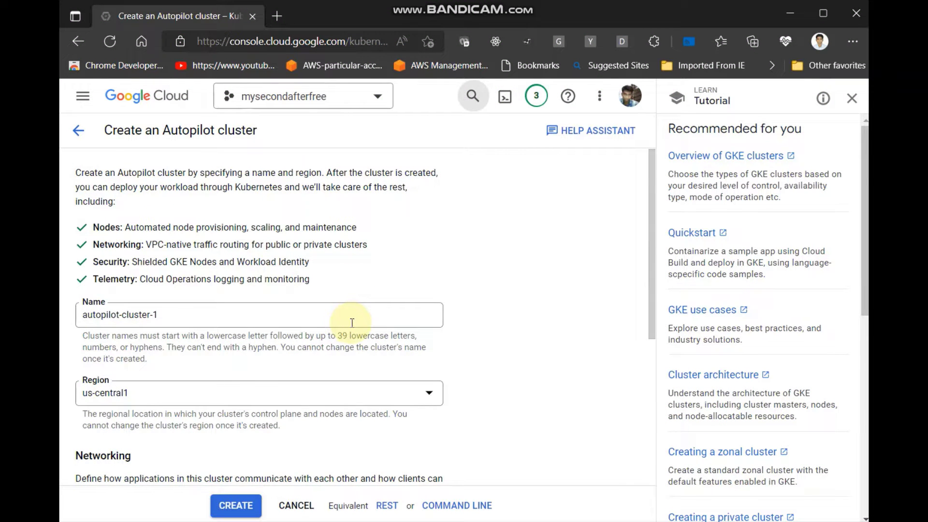
scroll(352, 323, down, 1)
click(373, 356)
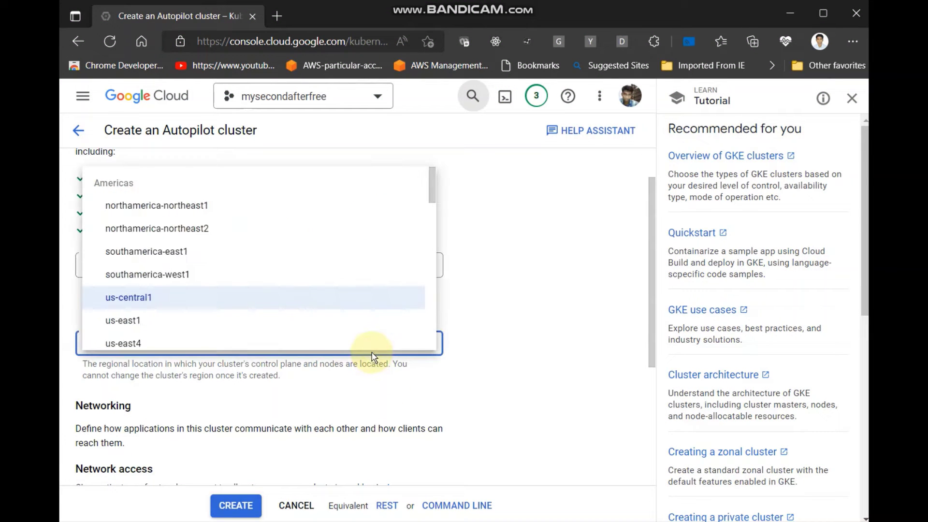
key(a)
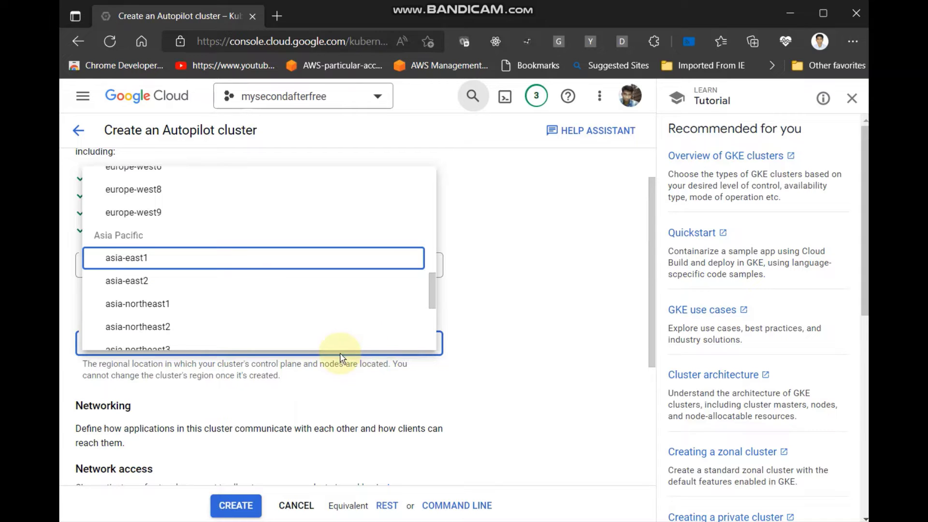
scroll(229, 314, down, 2)
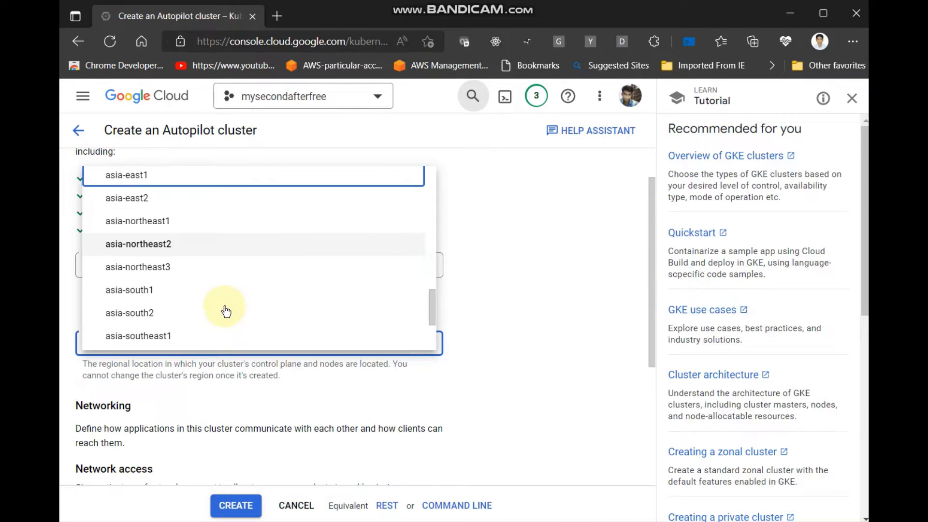
click(207, 288)
Step: Expand the networking options of the public cluster and review the network, subnet and address range settings
scroll(228, 387, down, 4)
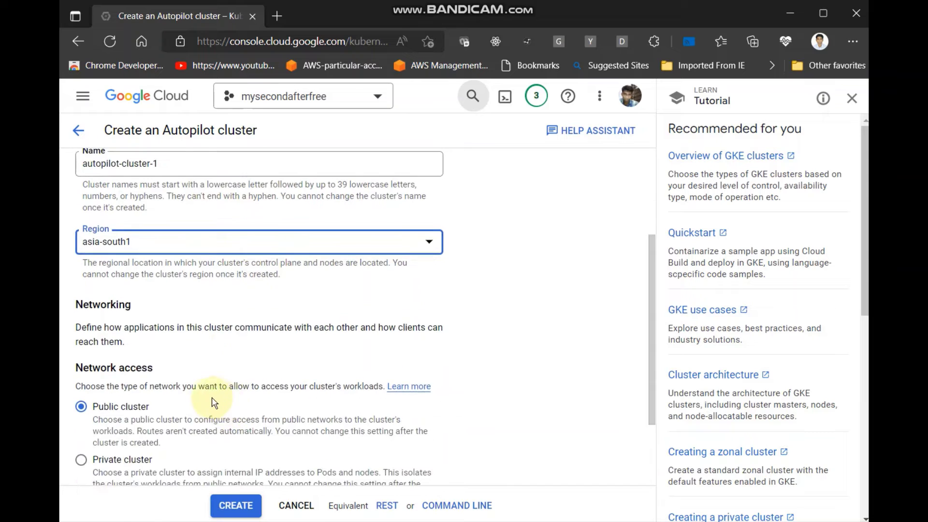
click(176, 422)
scroll(242, 406, down, 4)
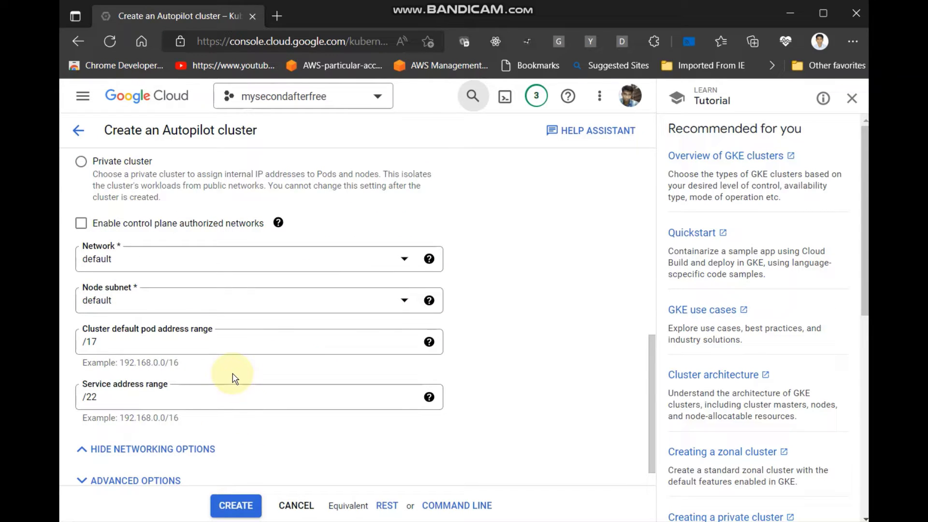
scroll(235, 376, down, 1)
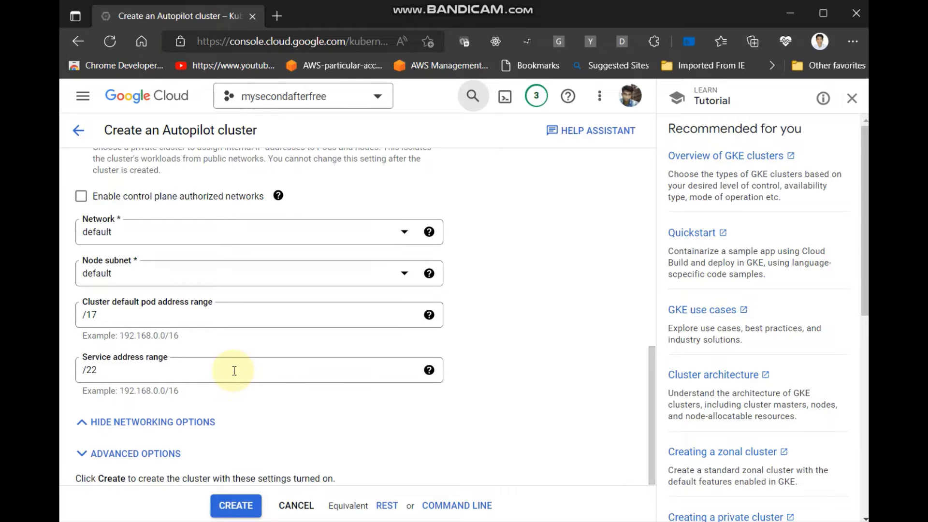
click(234, 371)
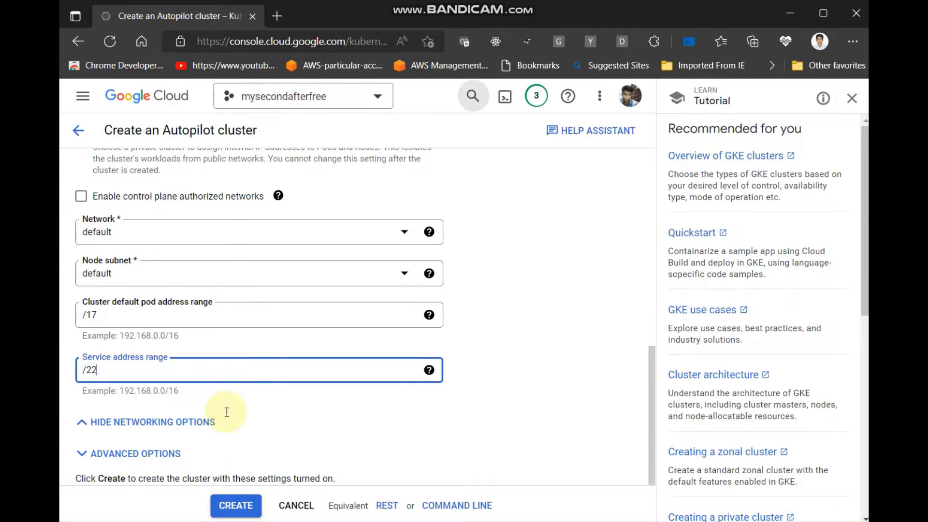
Step: Expand the advanced options, review the service mesh, security and metadata settings, and create the cluster
click(136, 453)
scroll(232, 454, down, 10)
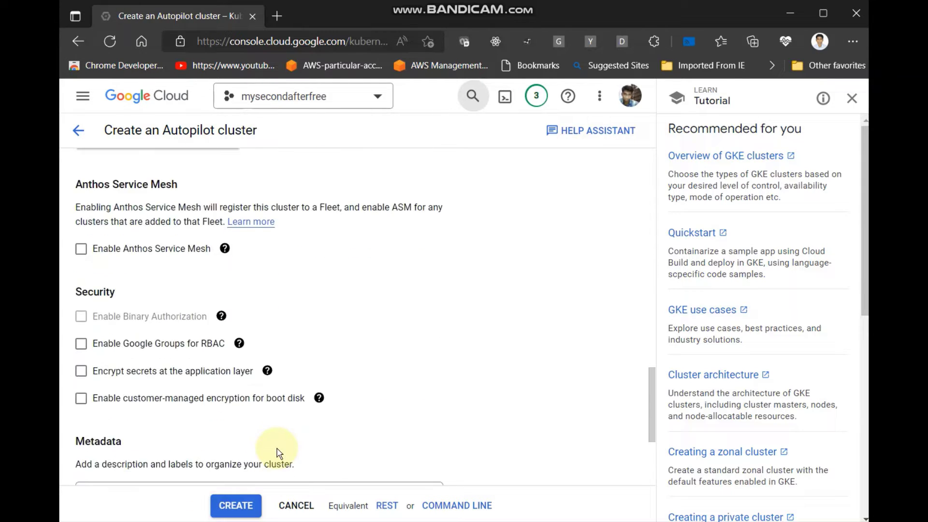
scroll(279, 453, down, 3)
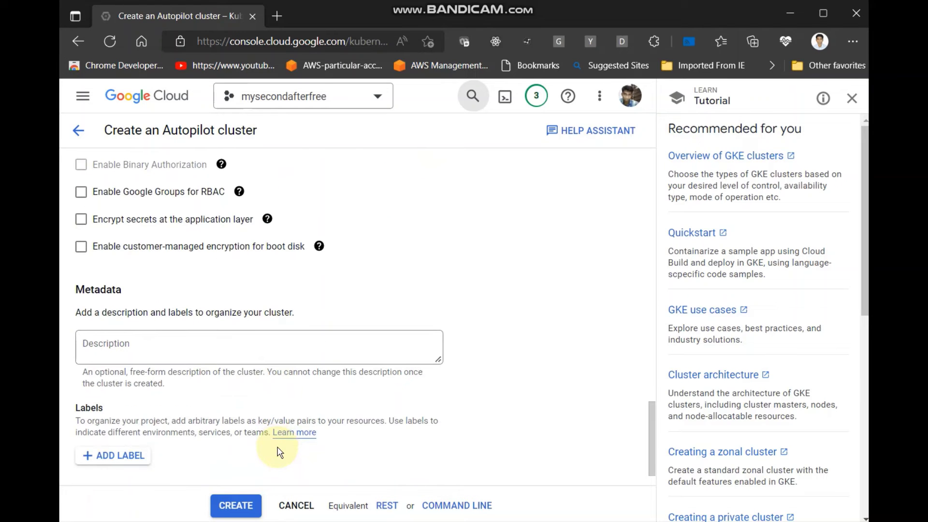
scroll(279, 453, down, 1)
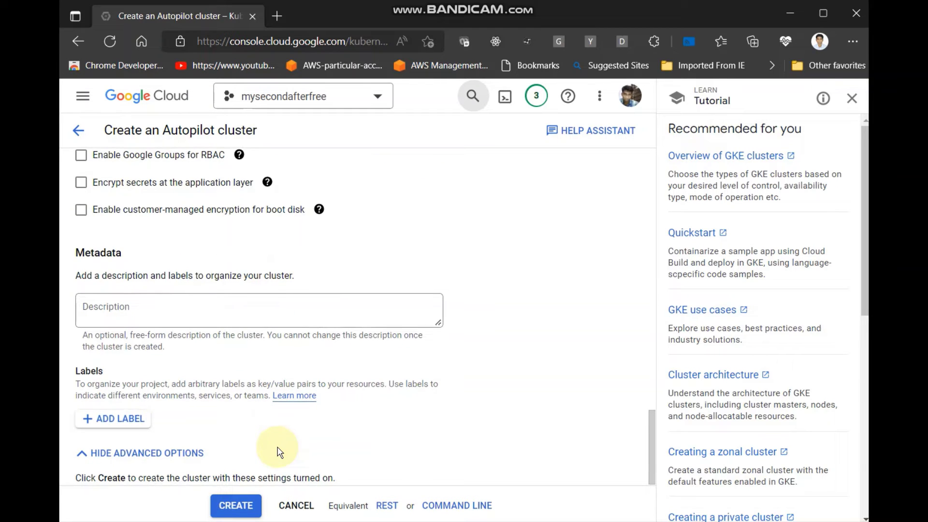
scroll(365, 381, up, 1)
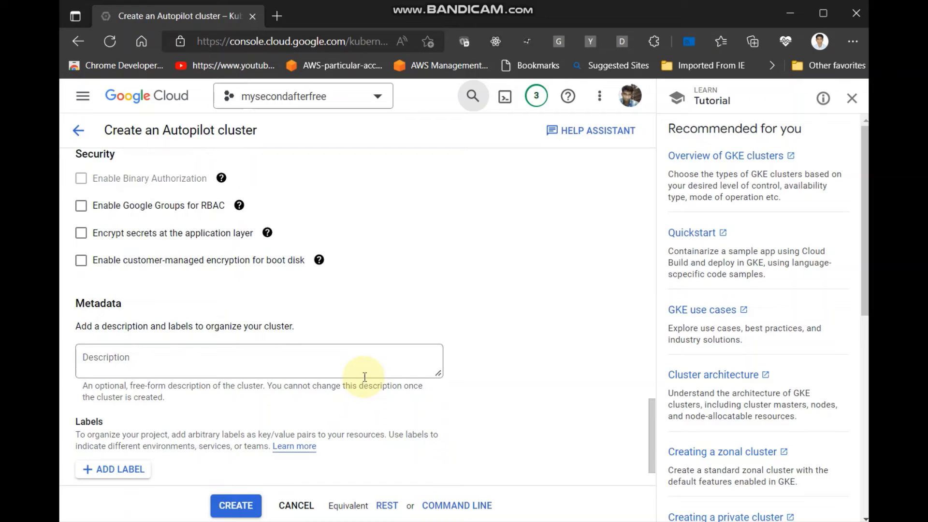
scroll(365, 377, up, 3)
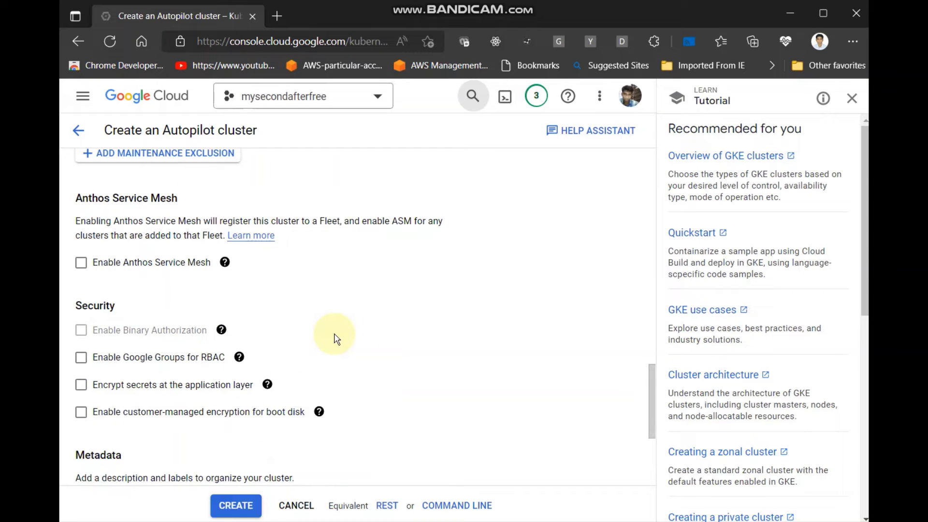
scroll(341, 338, up, 20)
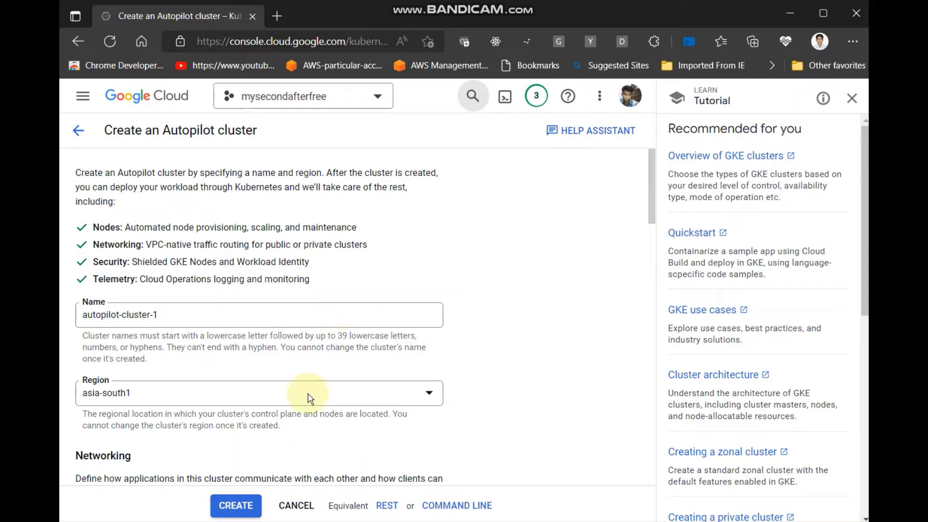
click(237, 509)
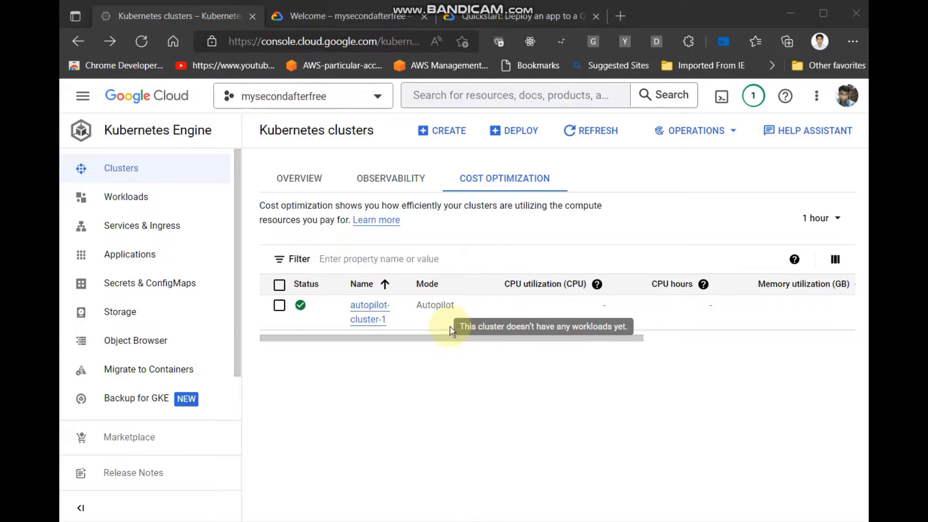
Step: Start a new deployment from the Kubernetes clusters page
click(279, 305)
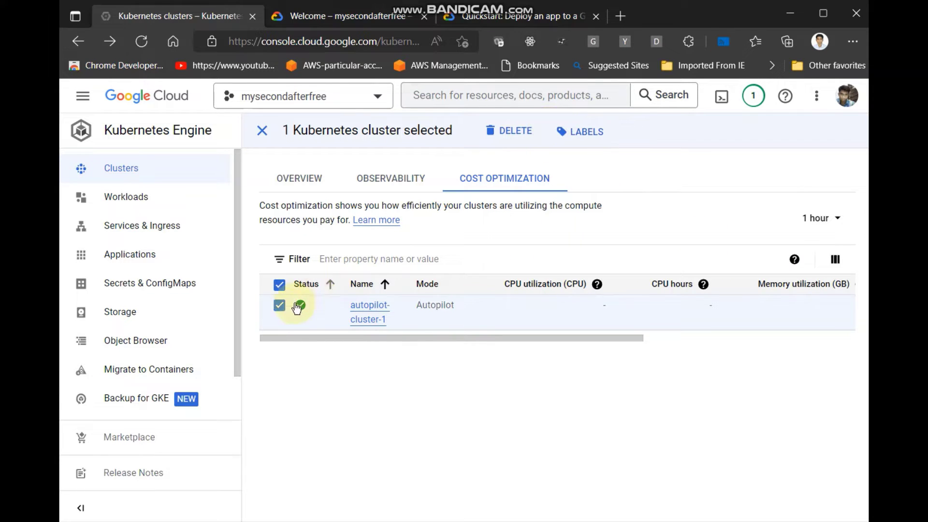
click(280, 306)
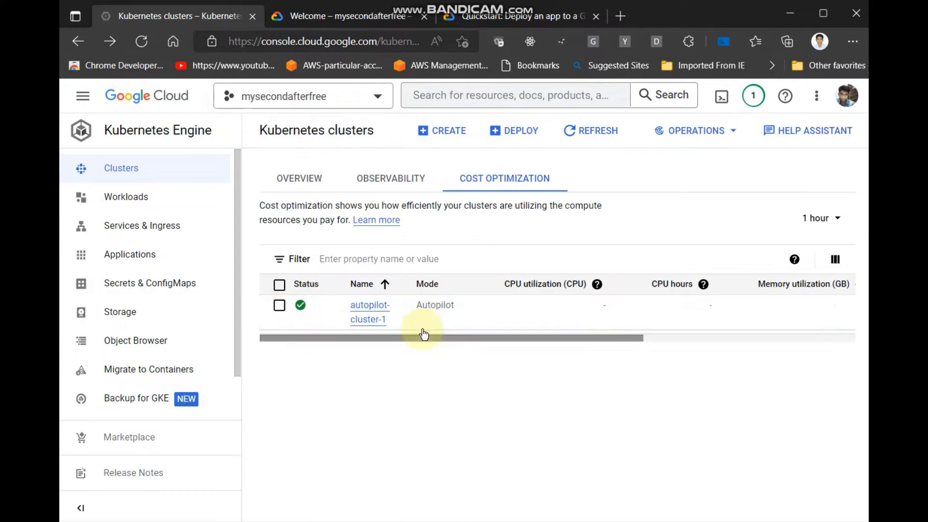
click(527, 140)
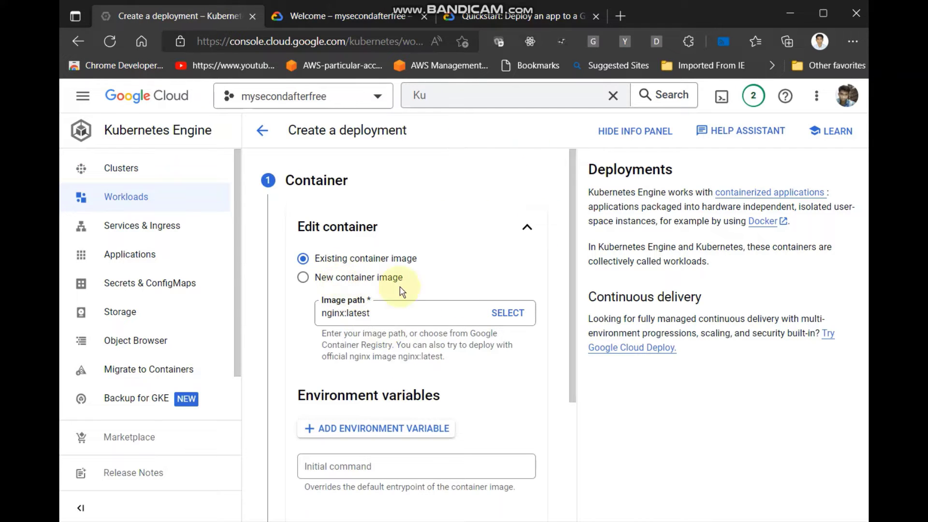
Step: Check the Artifact Registry and Container Registry for existing container images, and dismiss the image selection
click(521, 315)
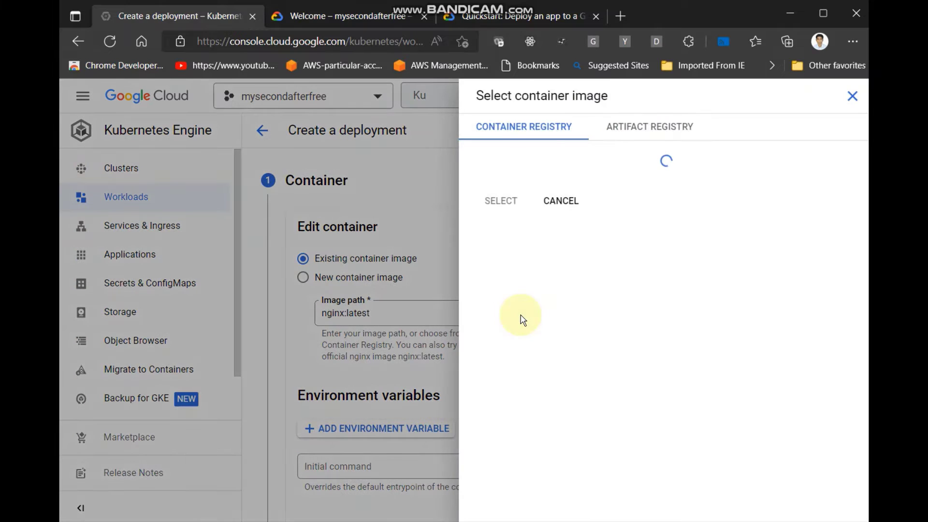
click(659, 140)
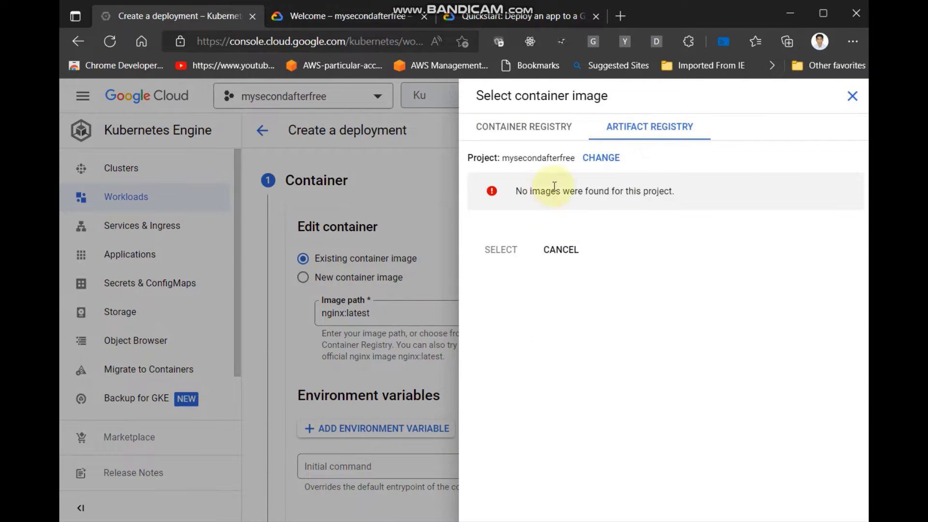
click(570, 131)
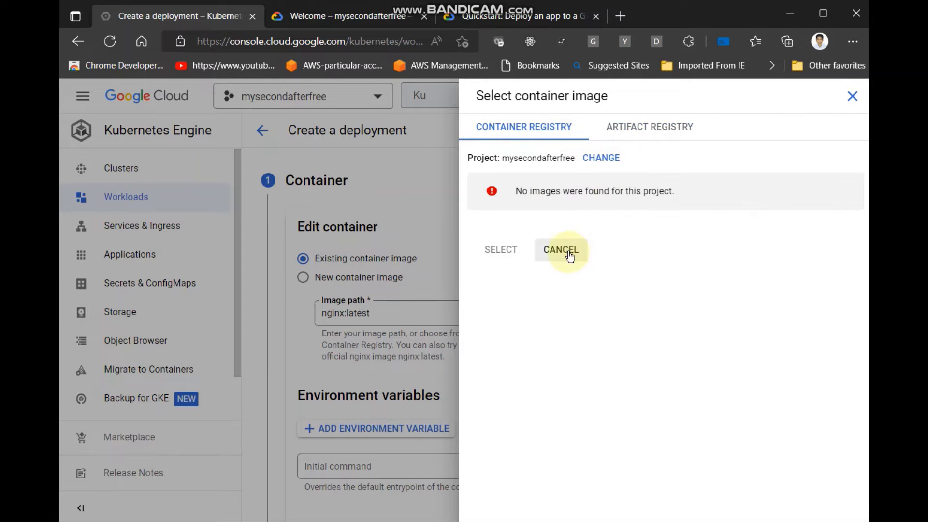
click(564, 250)
Step: Keep the nginx:latest container and default configuration, choose autopilot-cluster-1 (asia-south1) as the target cluster, and deploy
scroll(415, 430, down, 3)
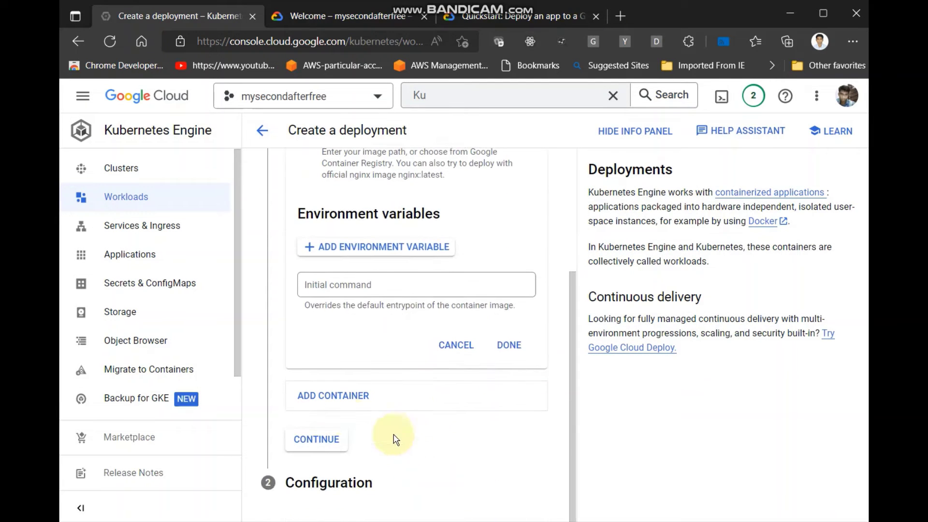
click(320, 440)
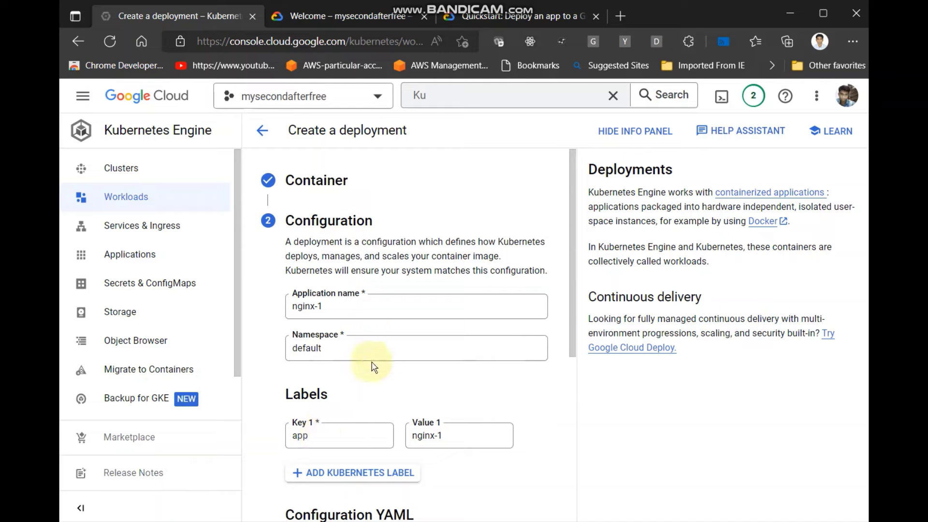
scroll(381, 426, down, 6)
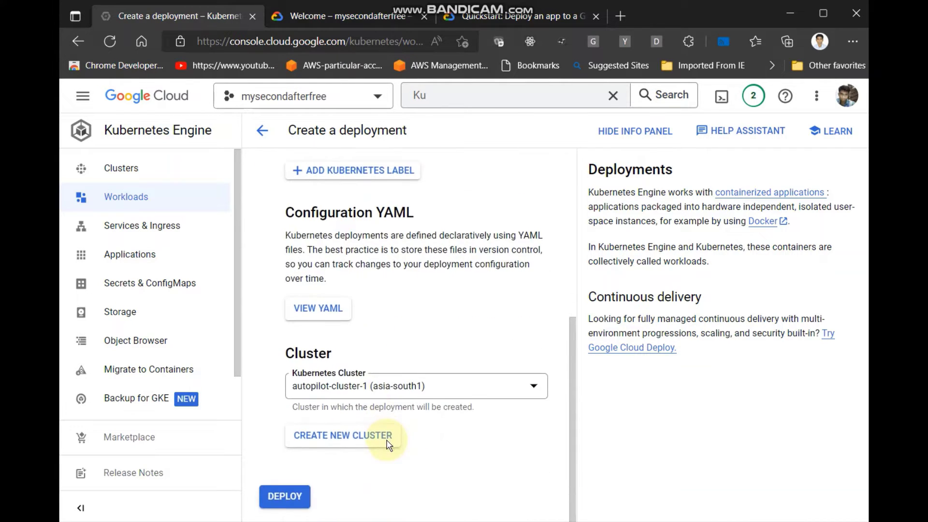
click(386, 396)
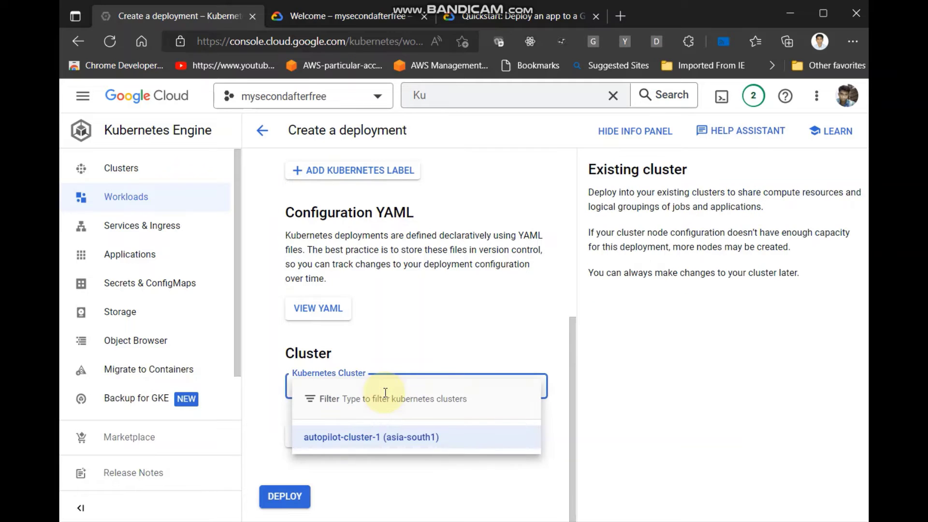
click(348, 437)
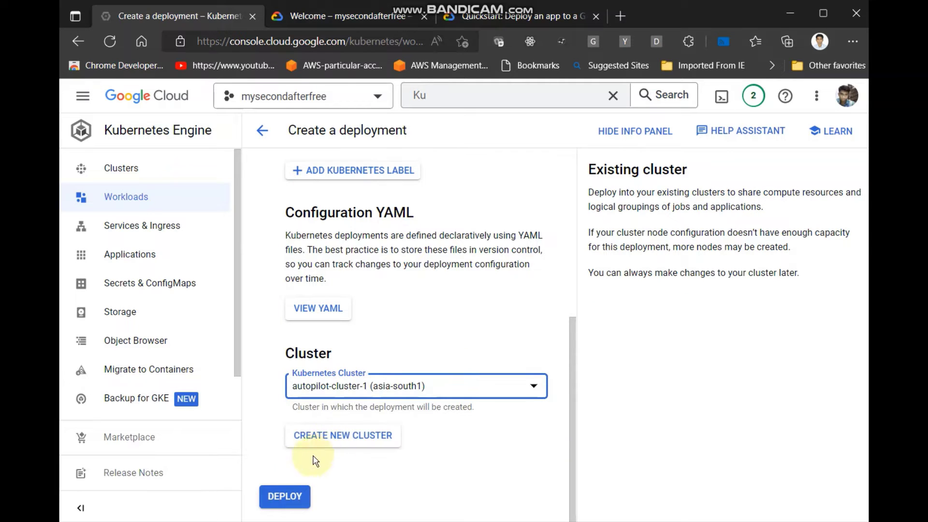
click(285, 496)
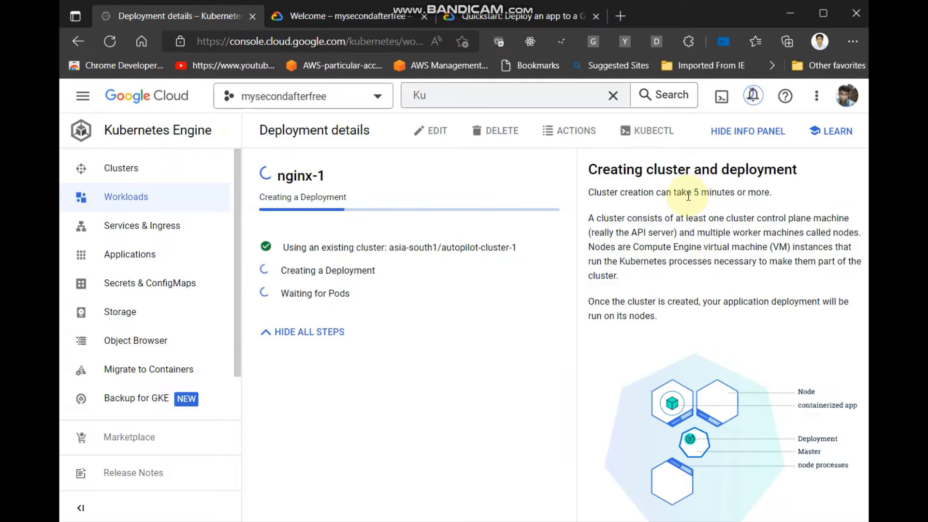
Step: Open the status details of the nginx-1 deployment's pod errors and examine the reason given in the first PodUnschedulable entry
drag(687, 191, 808, 172)
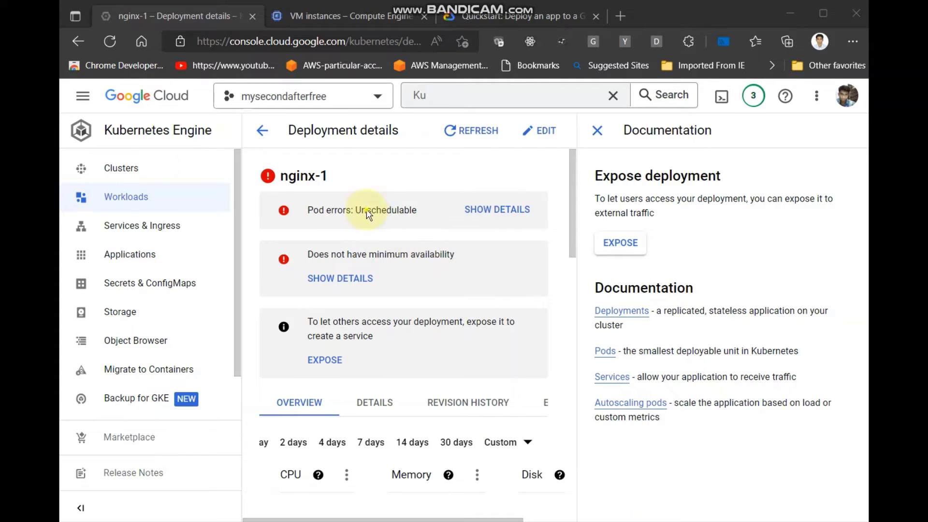
double_click(366, 212)
click(391, 184)
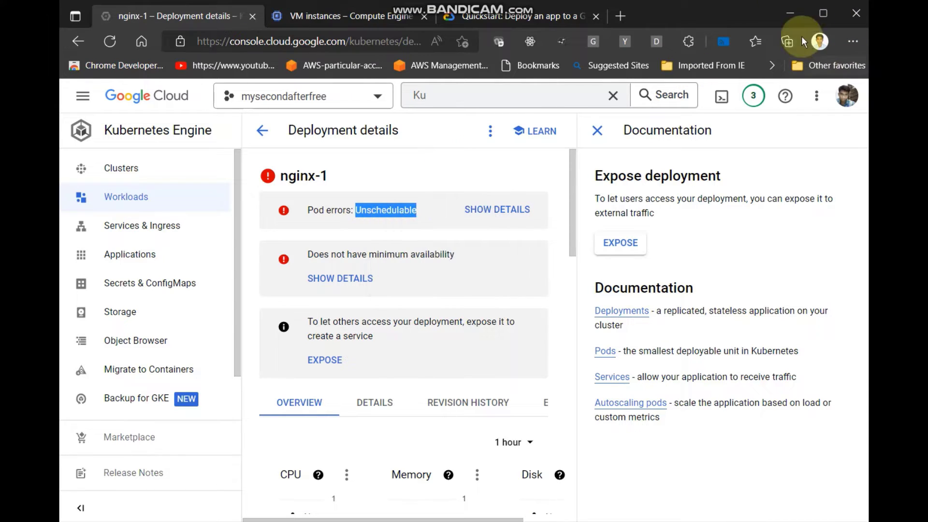
click(408, 208)
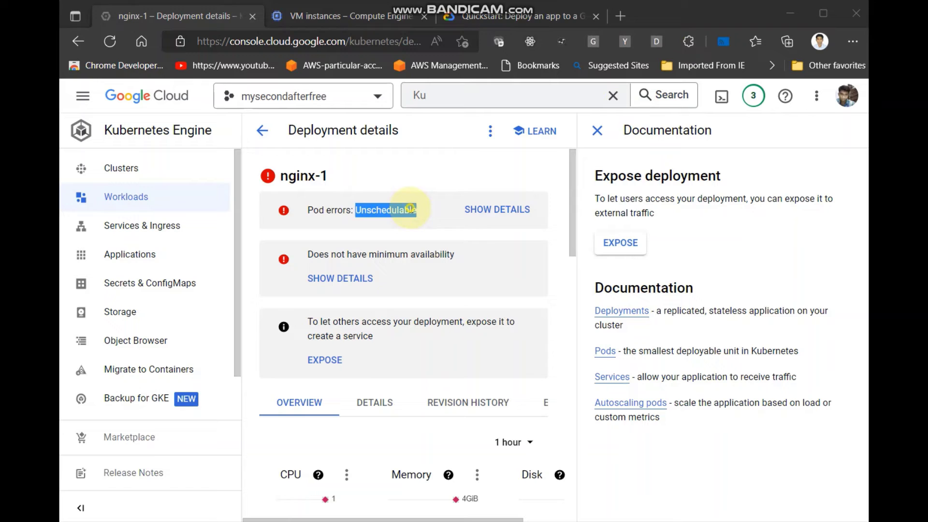
click(486, 218)
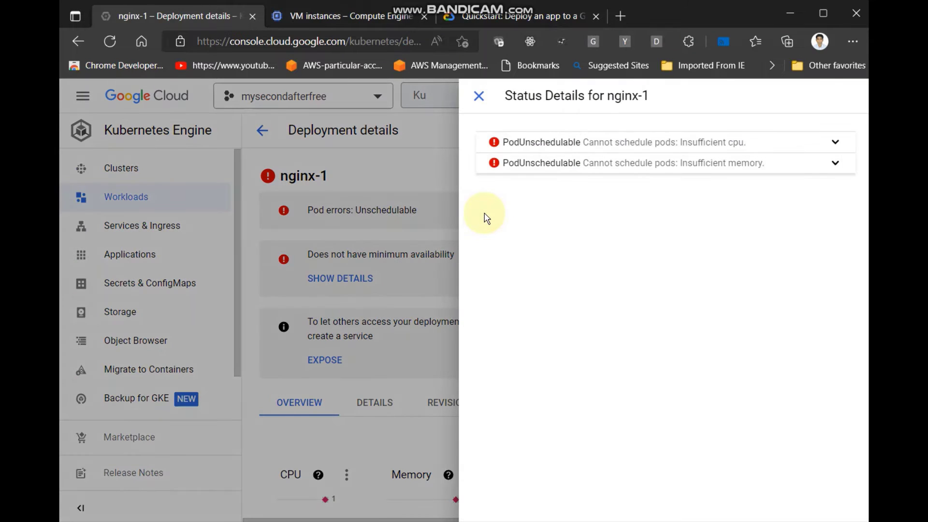
click(798, 141)
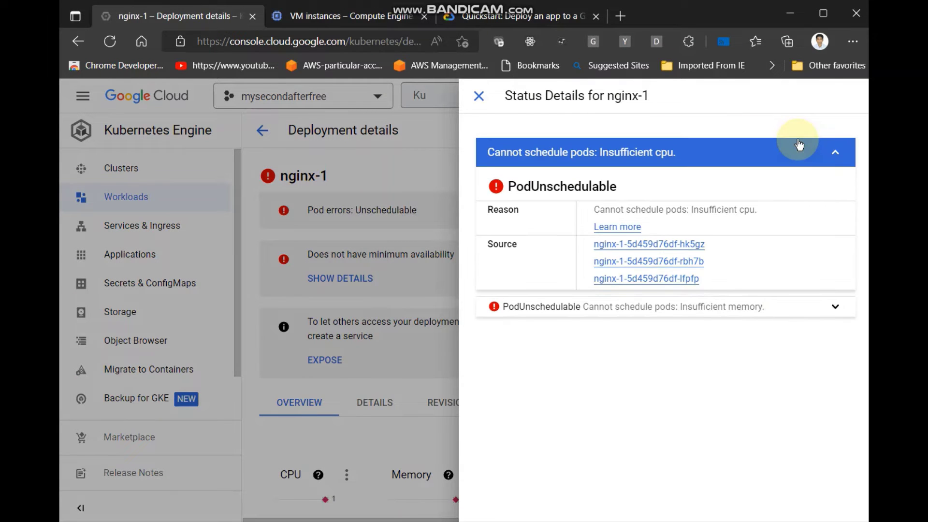
drag(683, 209, 761, 213)
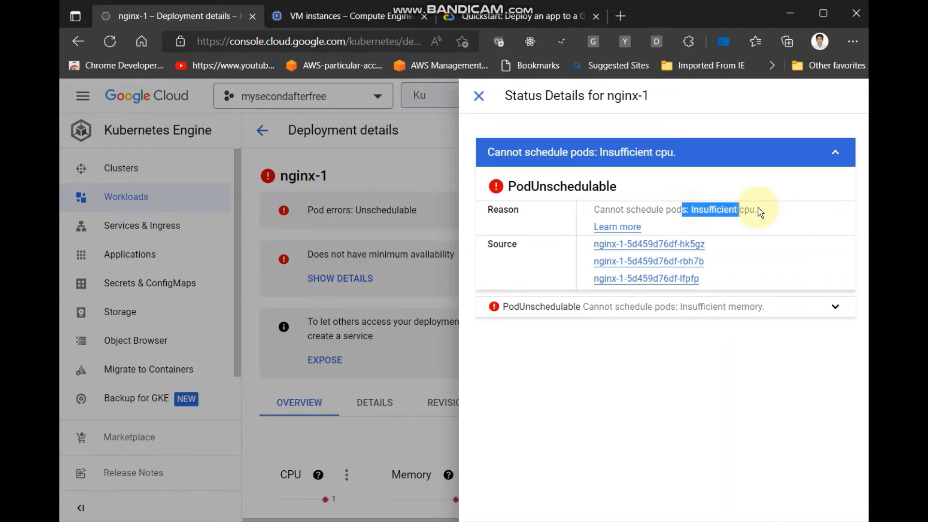
click(720, 294)
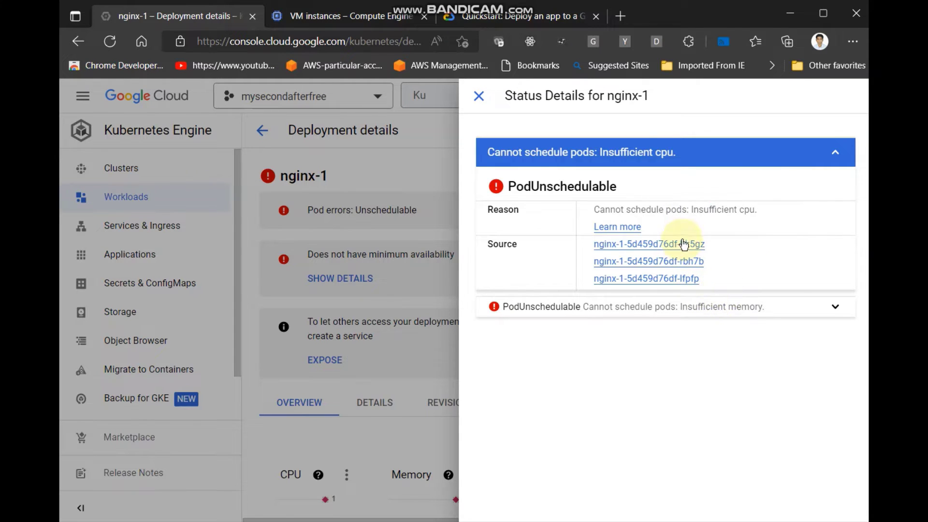
drag(686, 209, 769, 210)
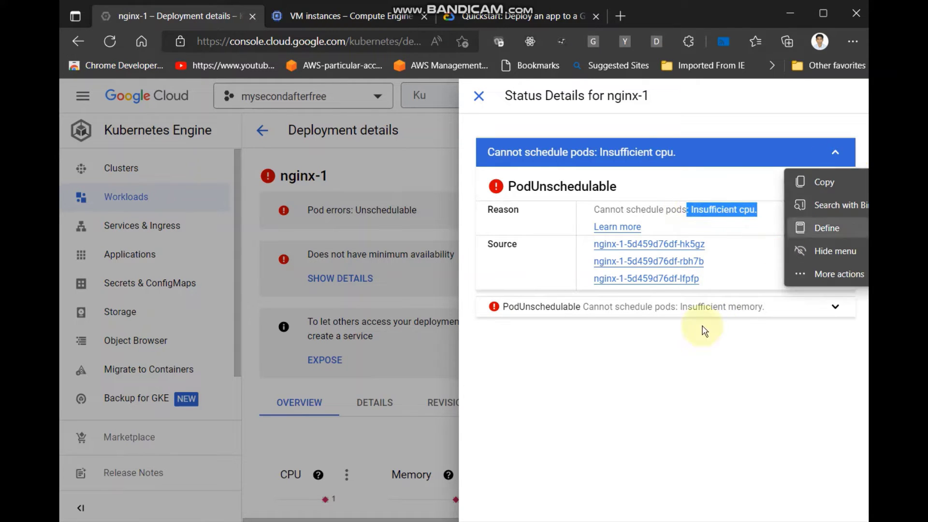
Step: Close the status details, return to the workloads list, and review the nginx-1 deployment's details through its managed pods and exposing services
click(365, 379)
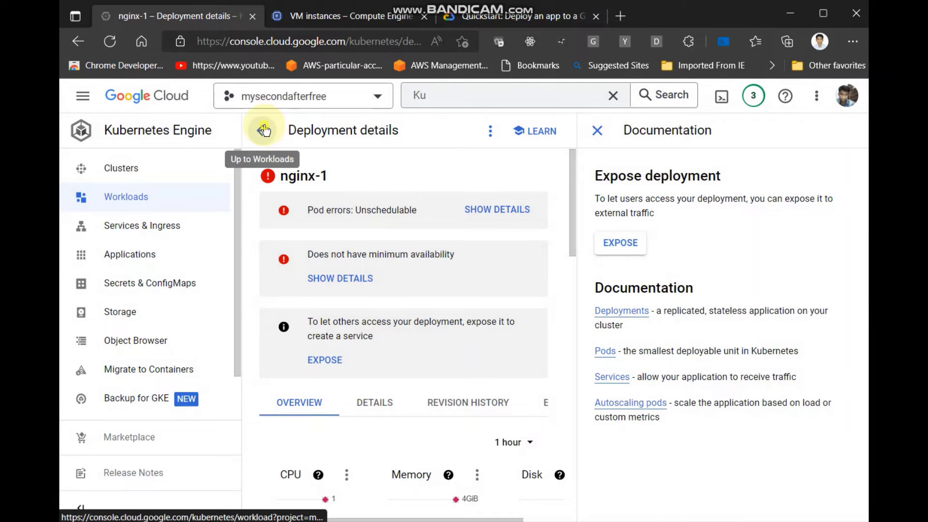
click(264, 130)
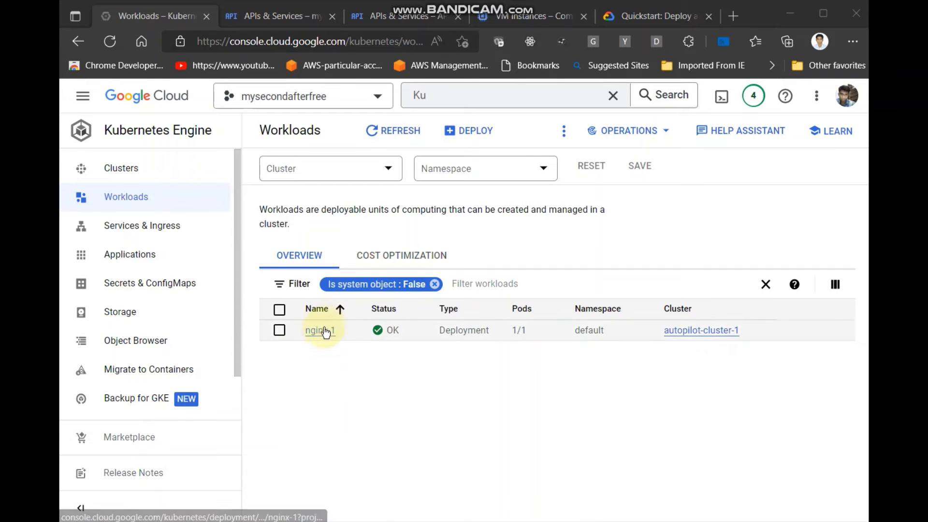
click(324, 332)
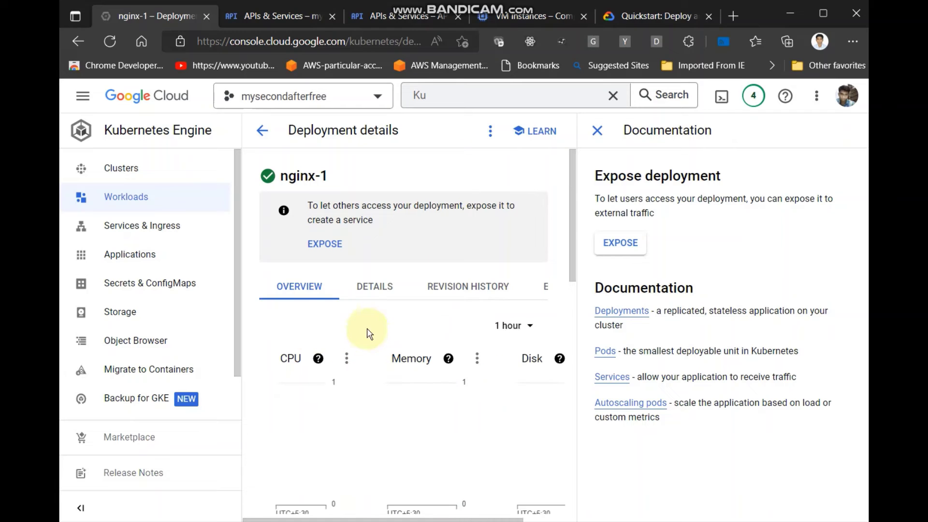
scroll(356, 275, down, 5)
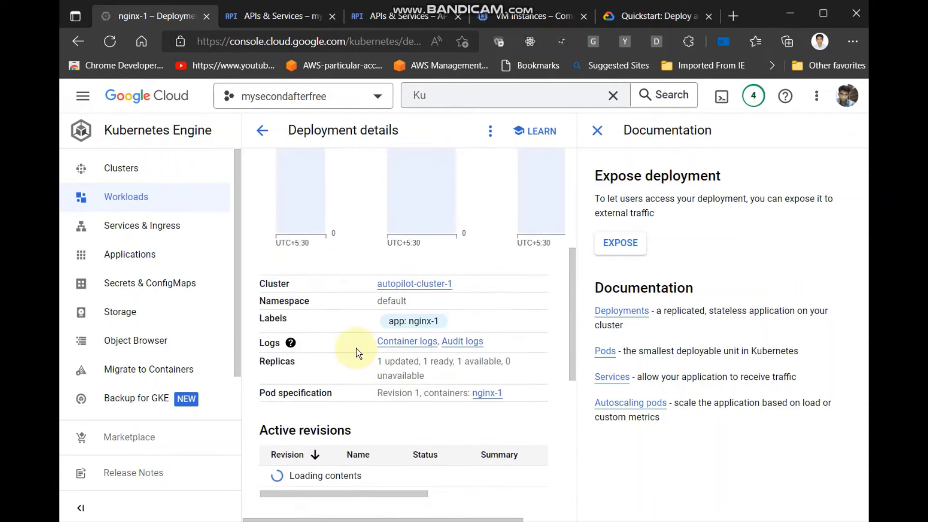
scroll(344, 360, down, 2)
scroll(337, 361, down, 4)
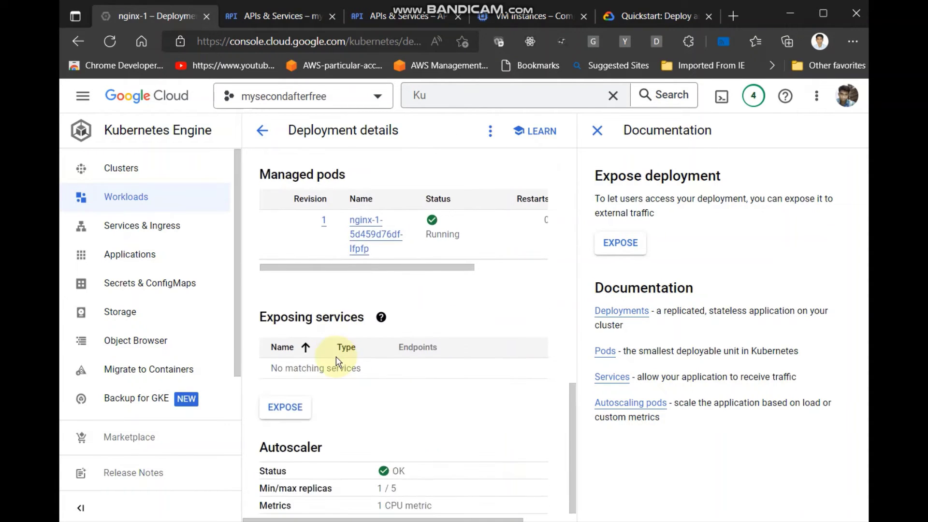
Step: Expose the nginx-1 deployment on TCP port 80 as a load balancer service named nginx-1-service
click(290, 409)
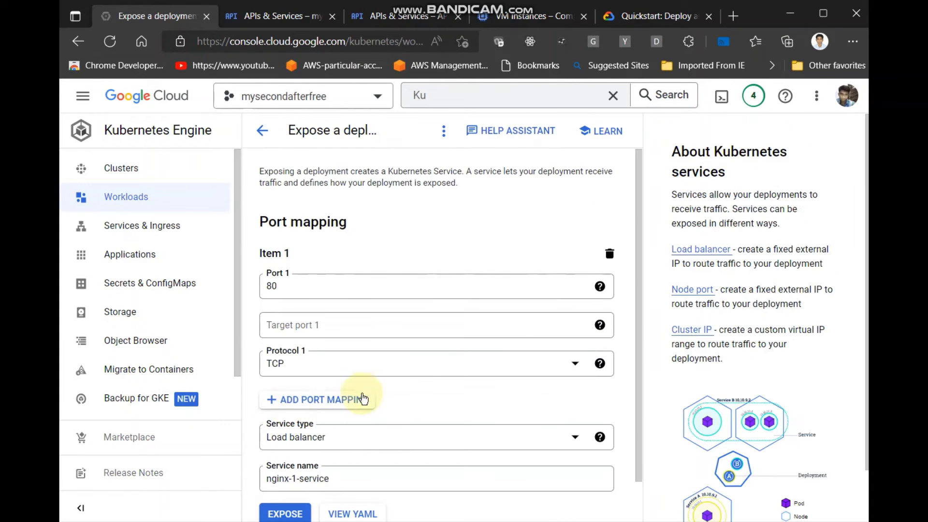
scroll(382, 382, down, 1)
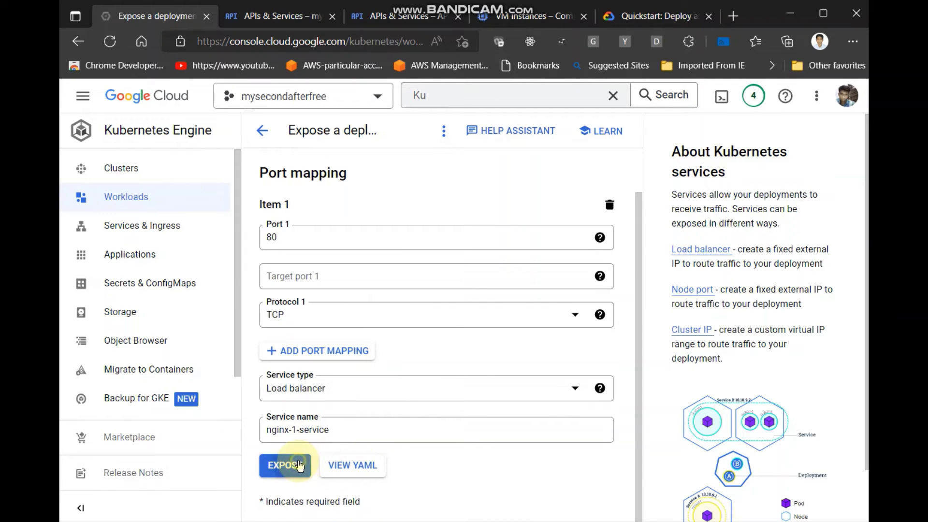
click(300, 465)
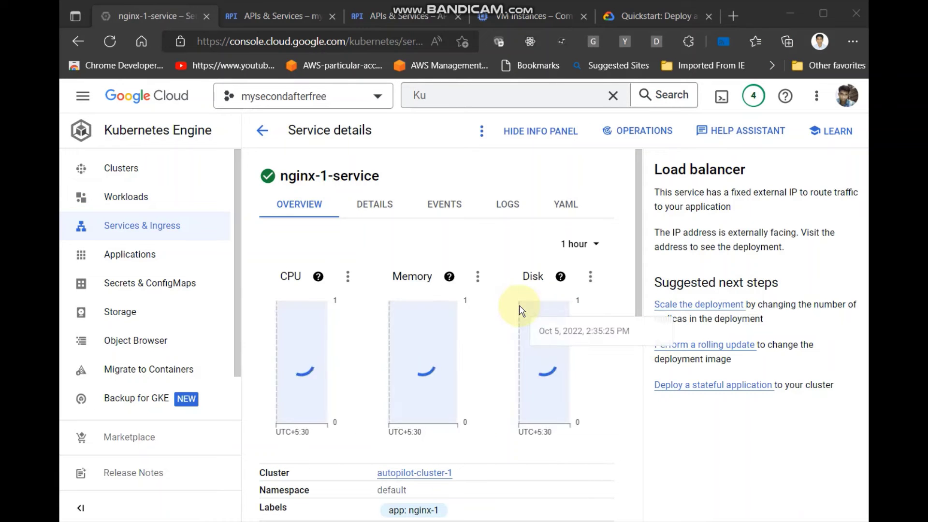
Step: Find the load balancer IP in the nginx-1-service details and copy it
scroll(433, 305, down, 5)
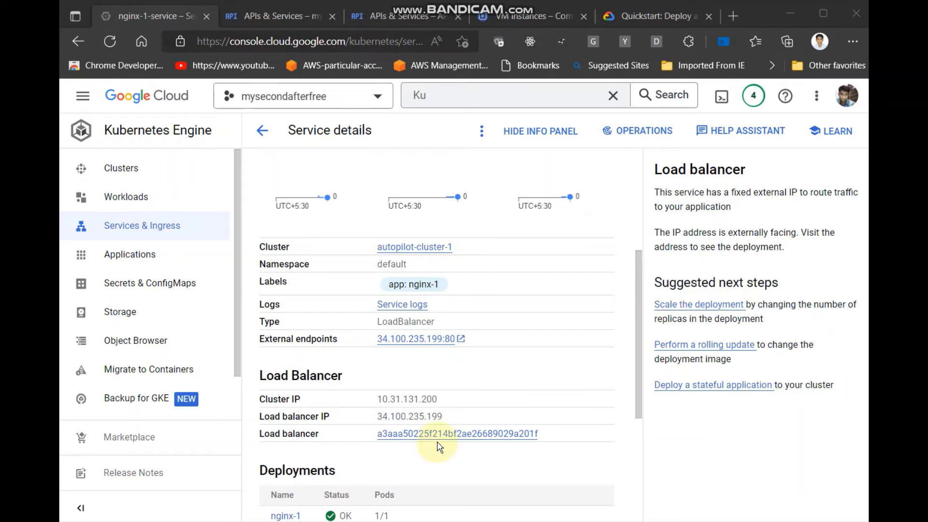
scroll(439, 445, down, 2)
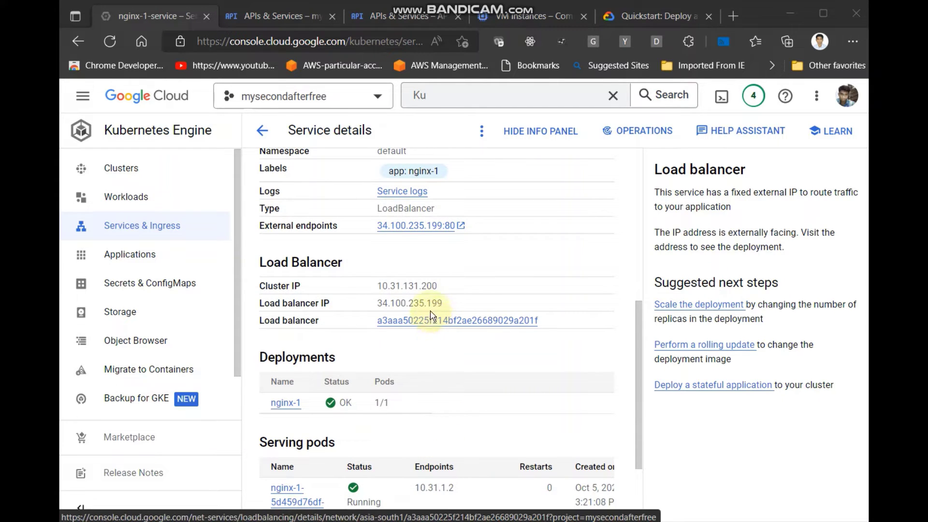
drag(448, 308, 372, 312)
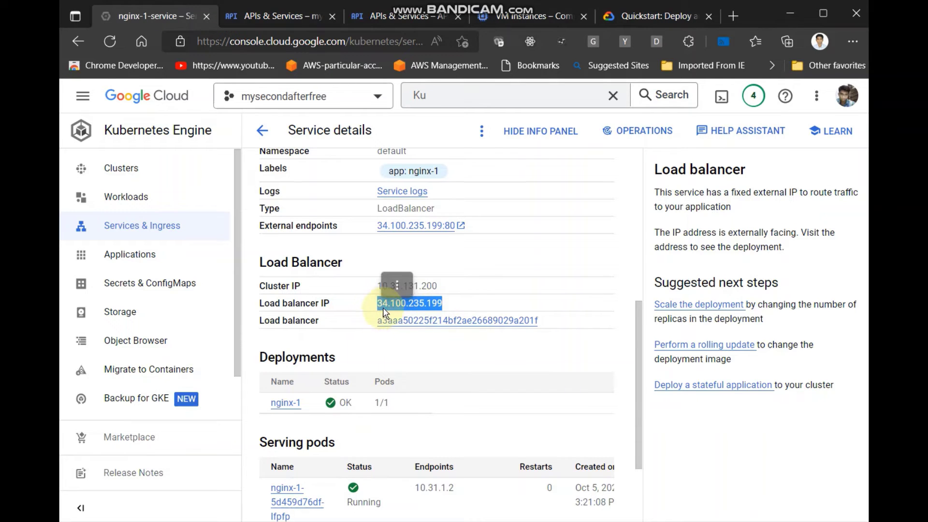
right_click(385, 312)
click(436, 258)
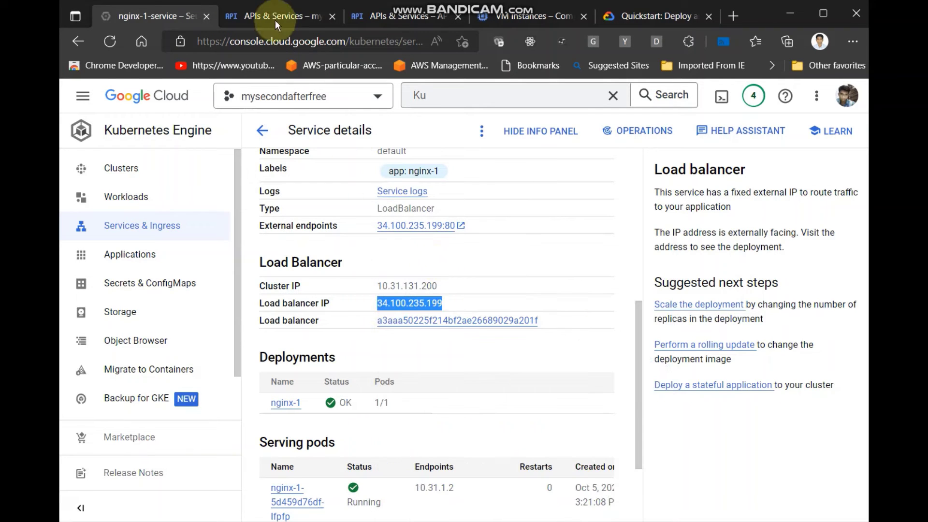
Step: Load the copied load balancer IP 34.100.235.199 in the browser tab that holds the API Library
click(274, 17)
click(272, 38)
right_click(272, 36)
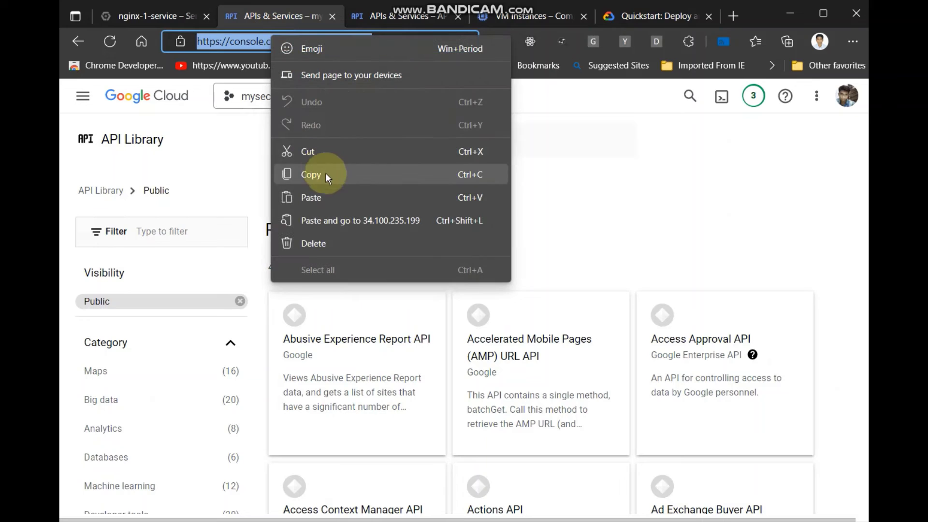
click(342, 221)
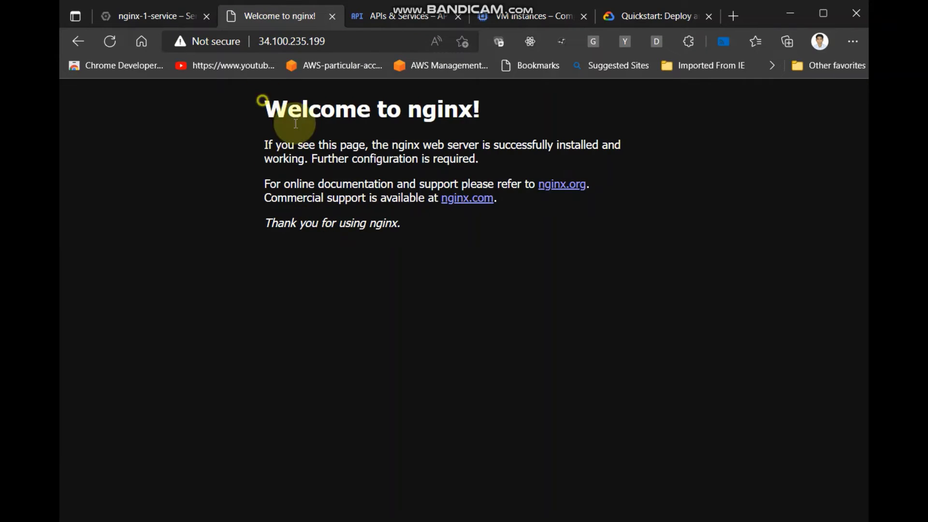
Step: Examine the page text and the address served at the load balancer IP
drag(265, 99, 439, 228)
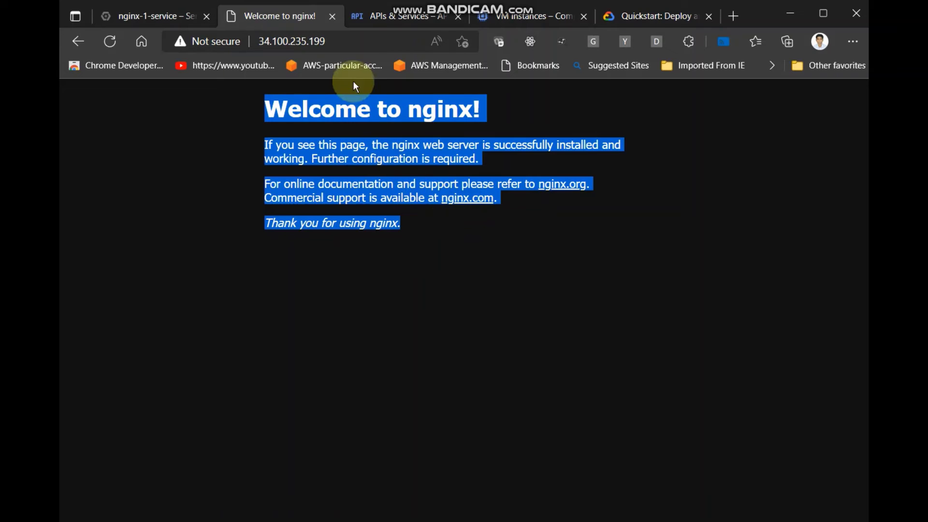
click(342, 41)
click(382, 54)
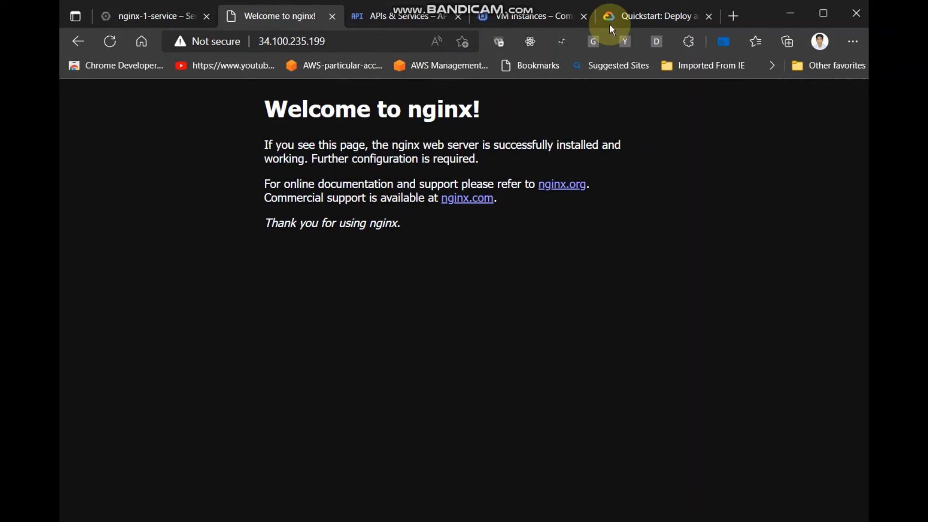
click(386, 41)
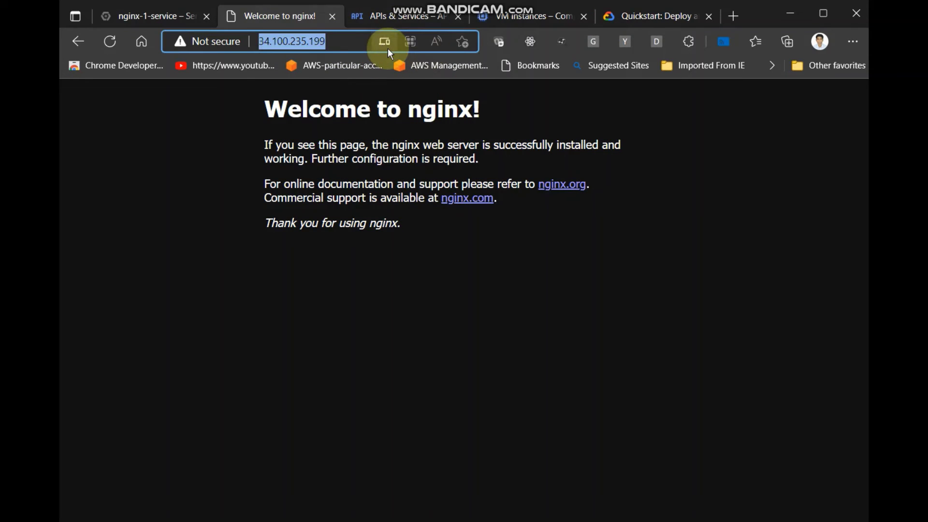
click(388, 48)
click(280, 29)
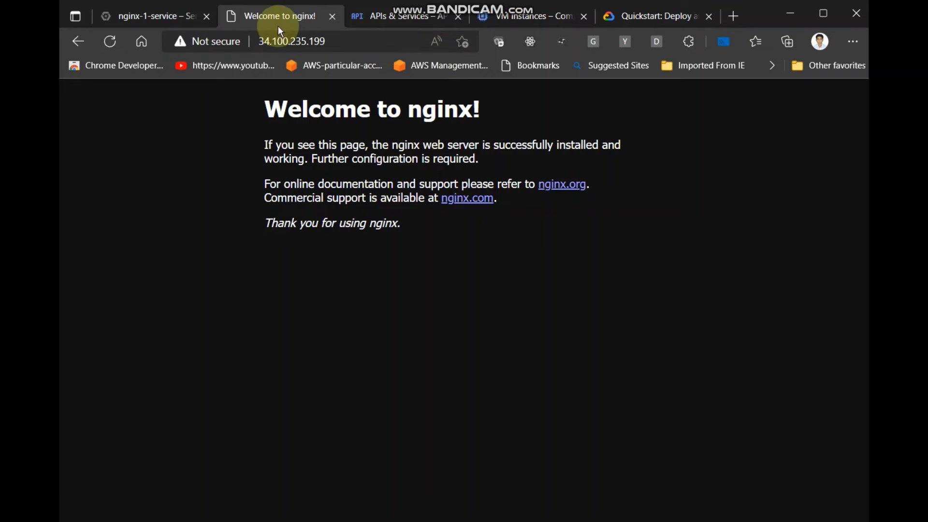
Step: Review the nginx-1-service's deployments, serving pods and ports, and go back through the deployment details to the workloads list
click(178, 16)
scroll(419, 381, down, 3)
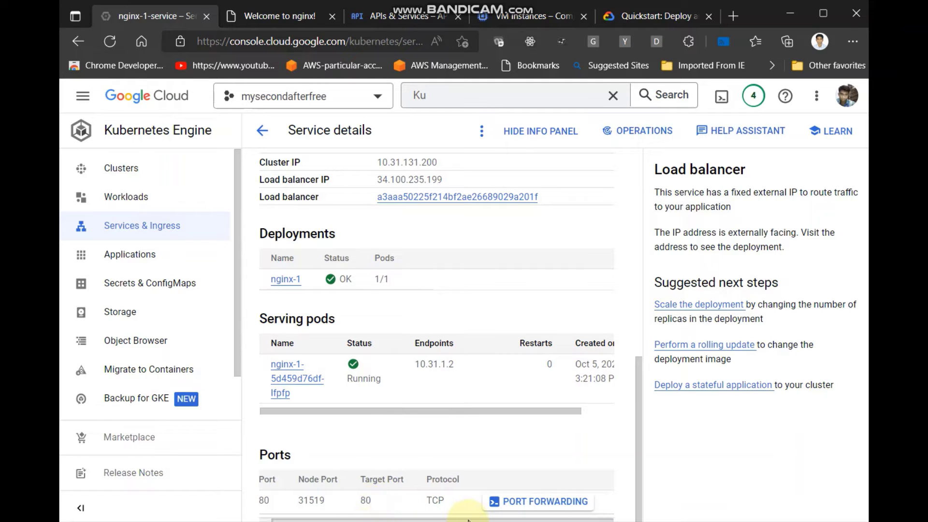
scroll(370, 341, up, 5)
scroll(368, 334, up, 5)
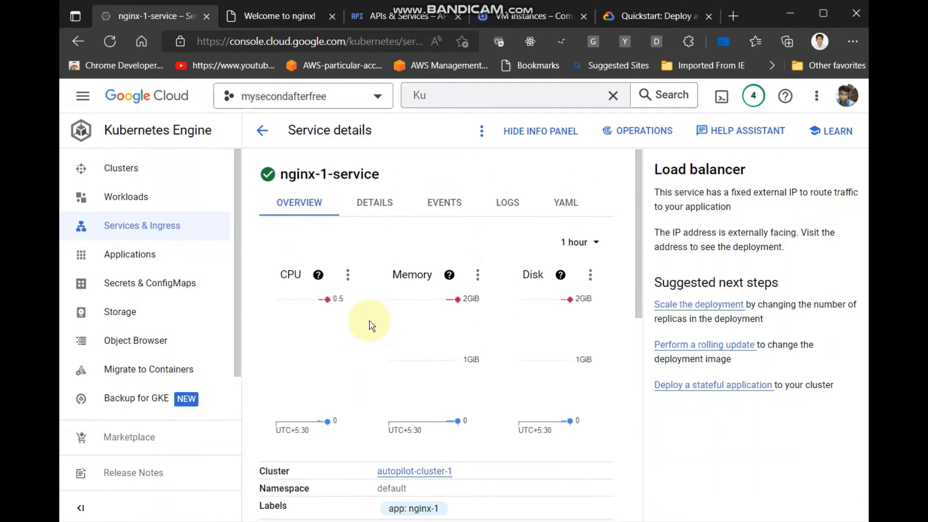
click(265, 132)
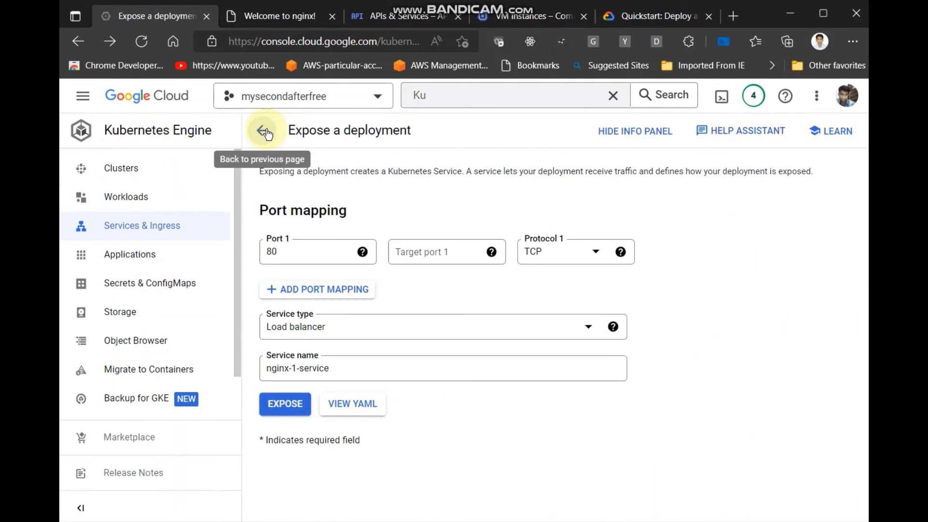
click(265, 131)
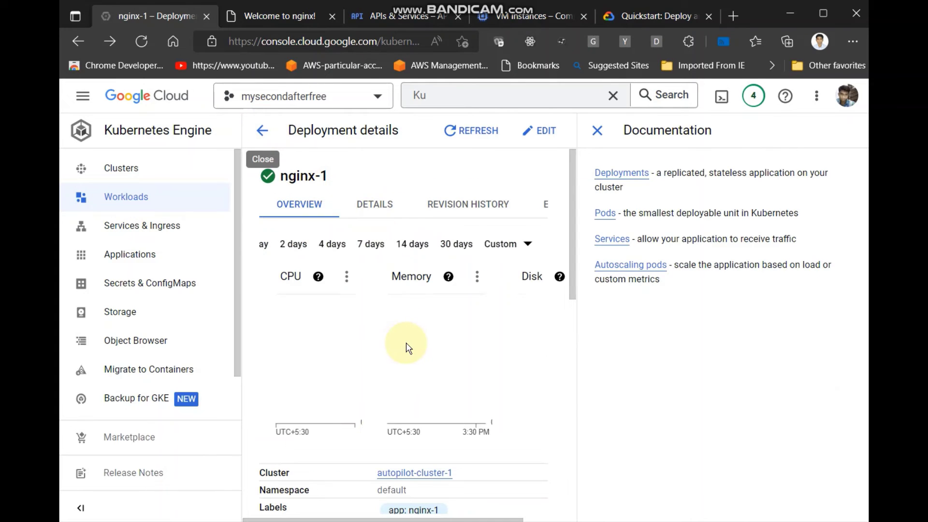
click(263, 130)
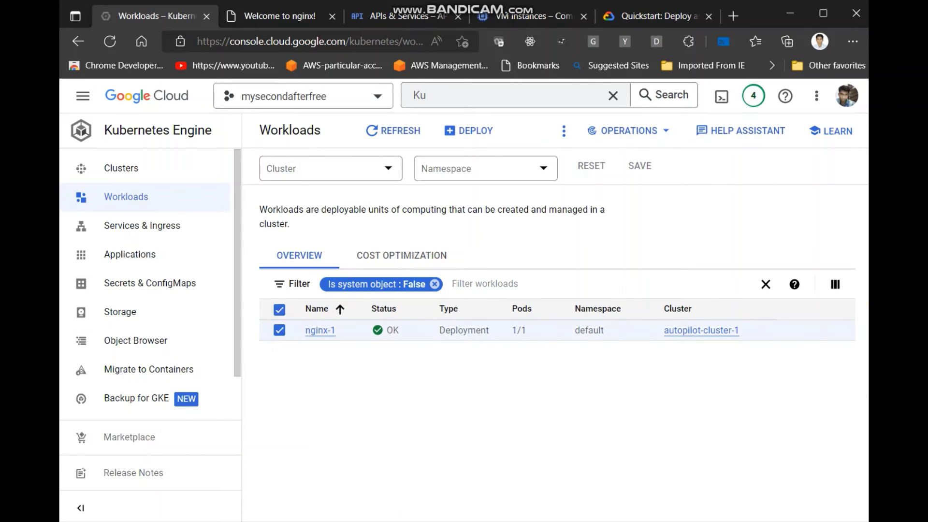
Step: Open the connection options for the Autopilot cluster from the clusters list and copy its command-line access command
key(alt+Left)
drag(503, 289, 854, 265)
click(835, 255)
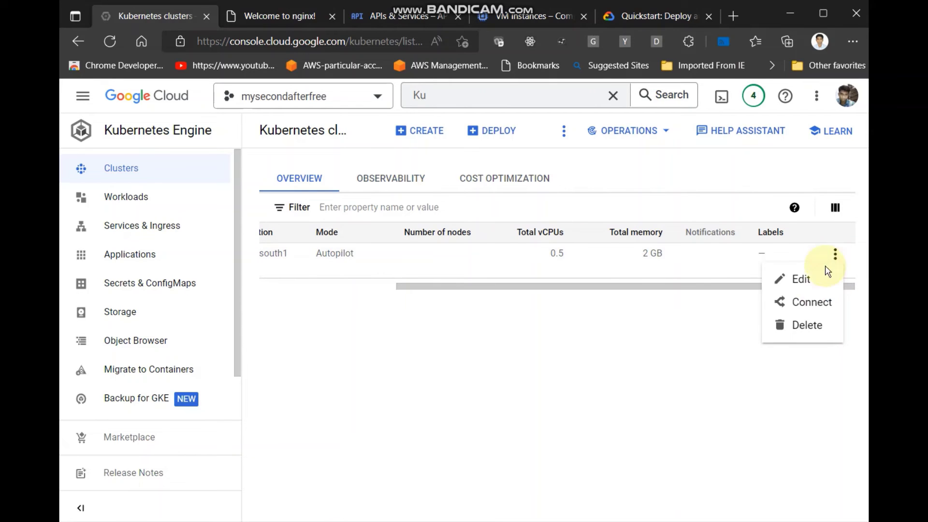
click(815, 303)
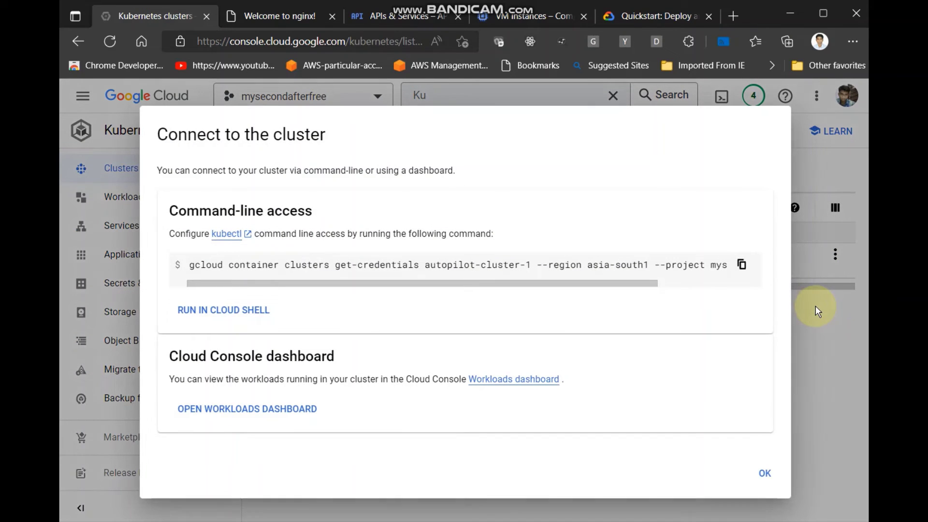
triple_click(638, 285)
drag(638, 285, 524, 296)
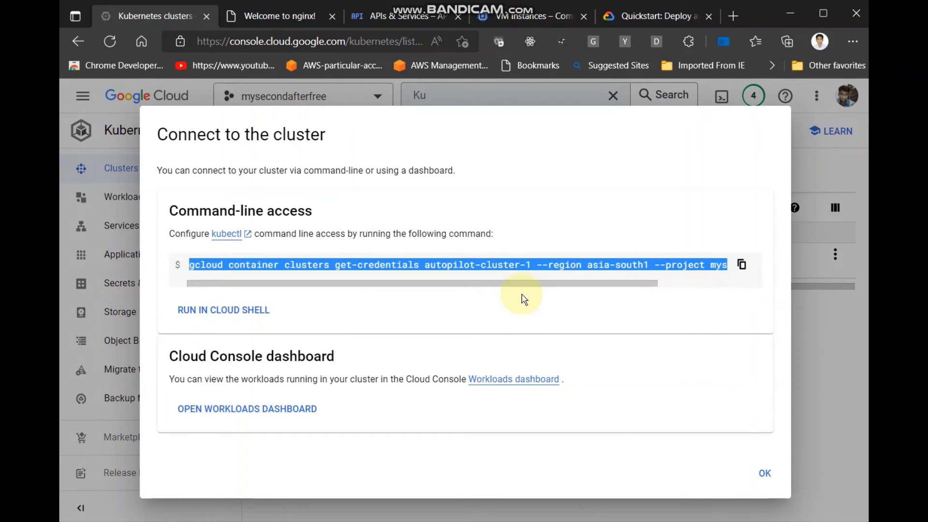
click(741, 264)
Step: Run the copied gcloud get-credentials command for autopilot-cluster-1 in the Cloud Shell on the VM instances page and authorize the API call
click(642, 22)
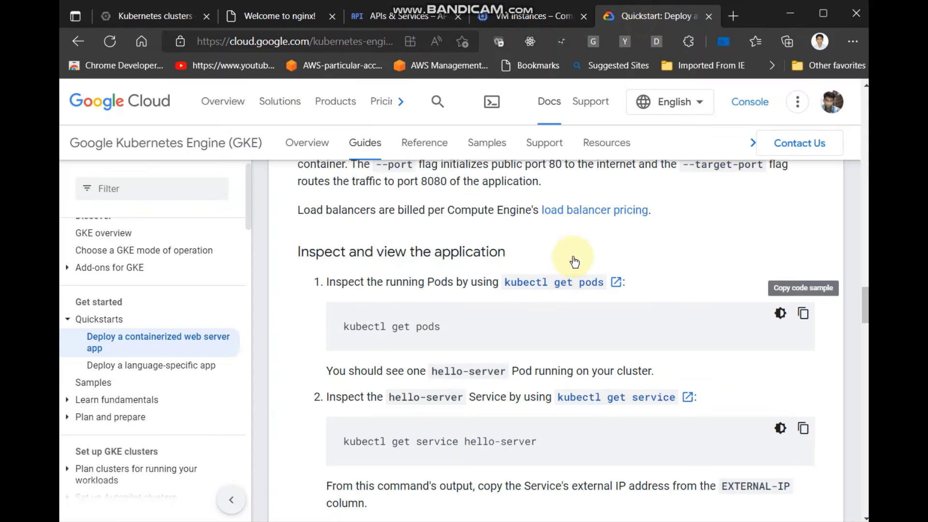
click(534, 23)
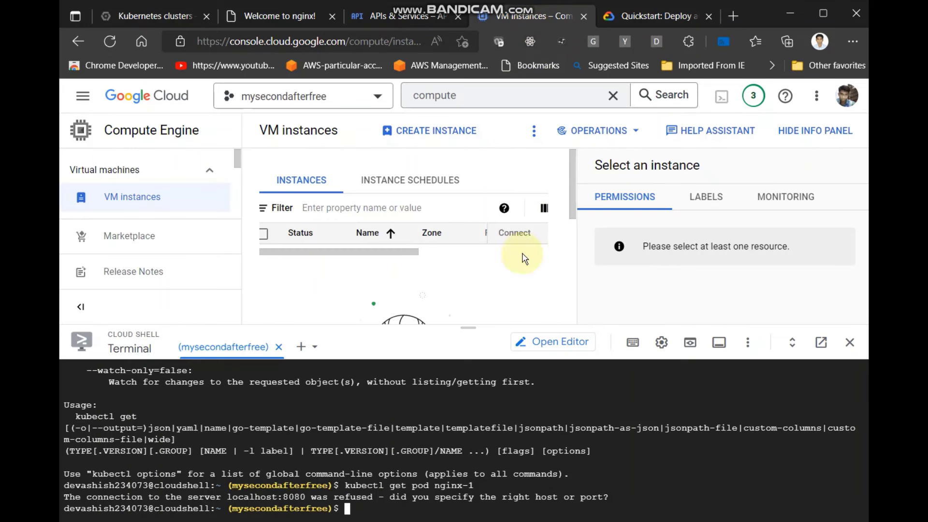
right_click(495, 438)
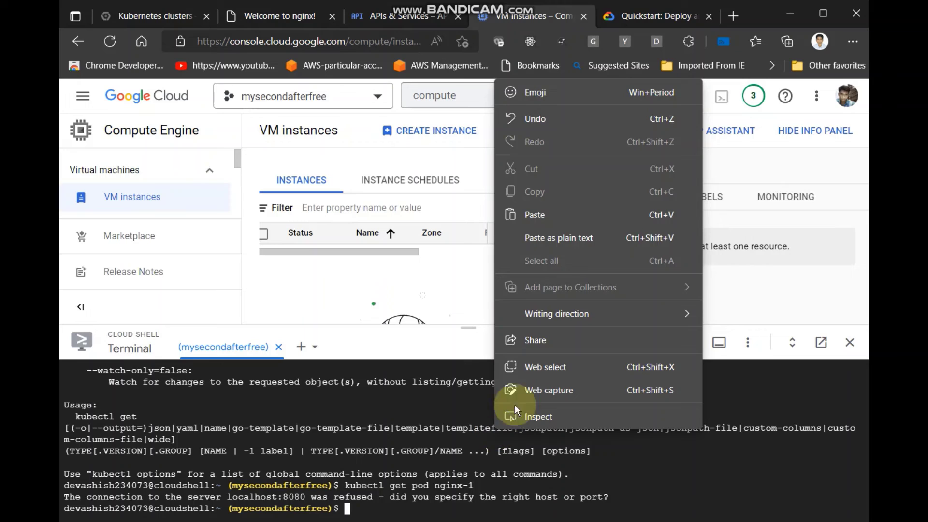
click(562, 208)
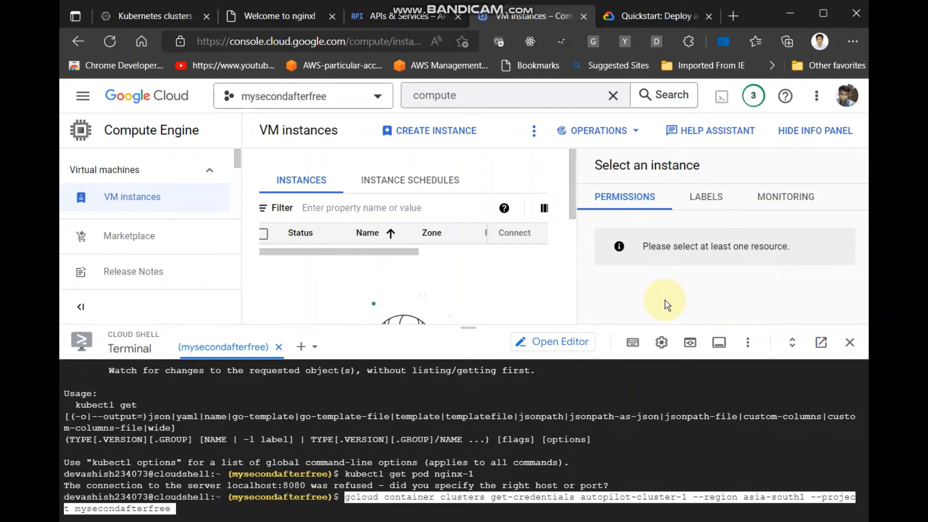
key(Return)
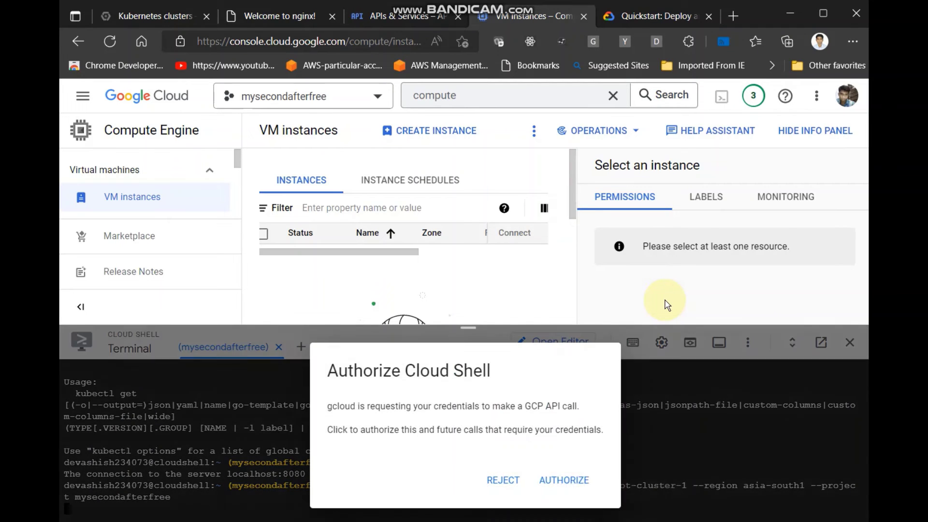
click(563, 481)
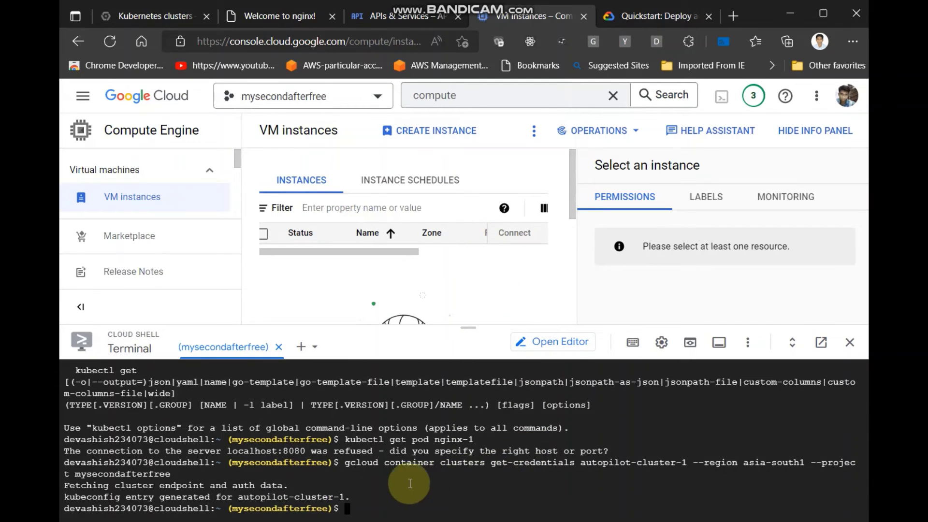
Step: Check the kubeconfig line in the command output, and return to the cluster's connection options on the Kubernetes clusters page
double_click(185, 497)
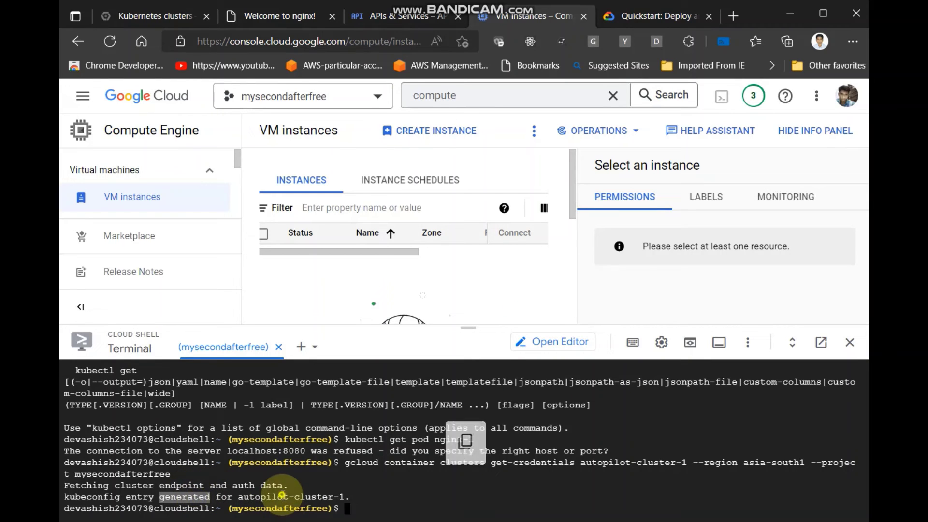
double_click(309, 497)
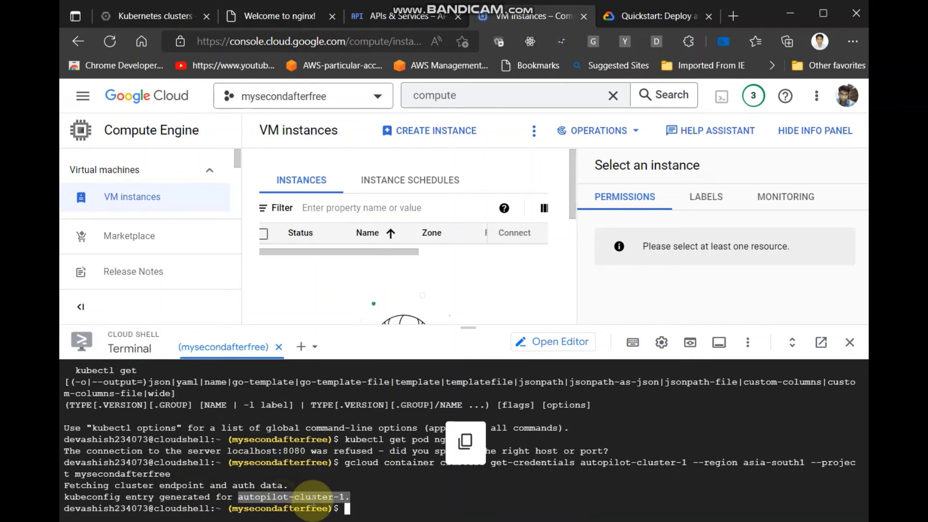
click(185, 18)
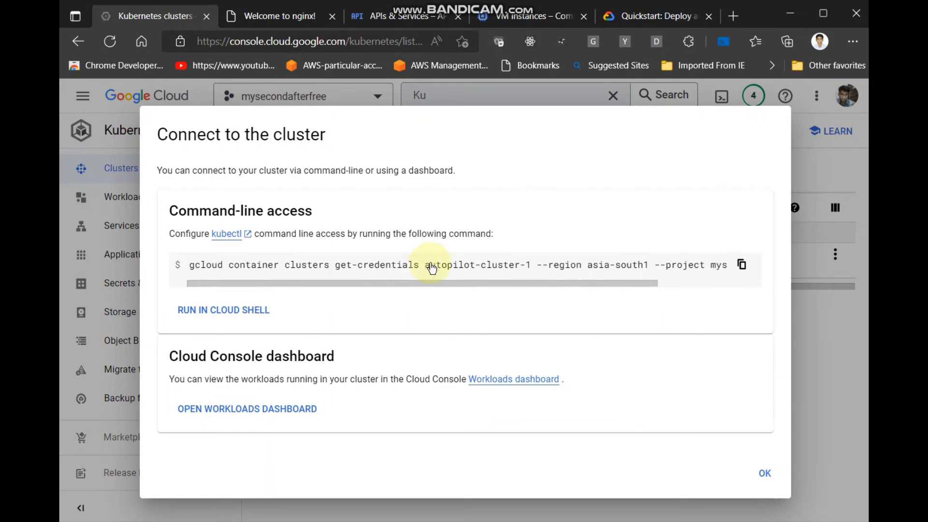
Step: Review the full gcloud get-credentials command in the connection options, through its region and project arguments
drag(580, 285, 379, 296)
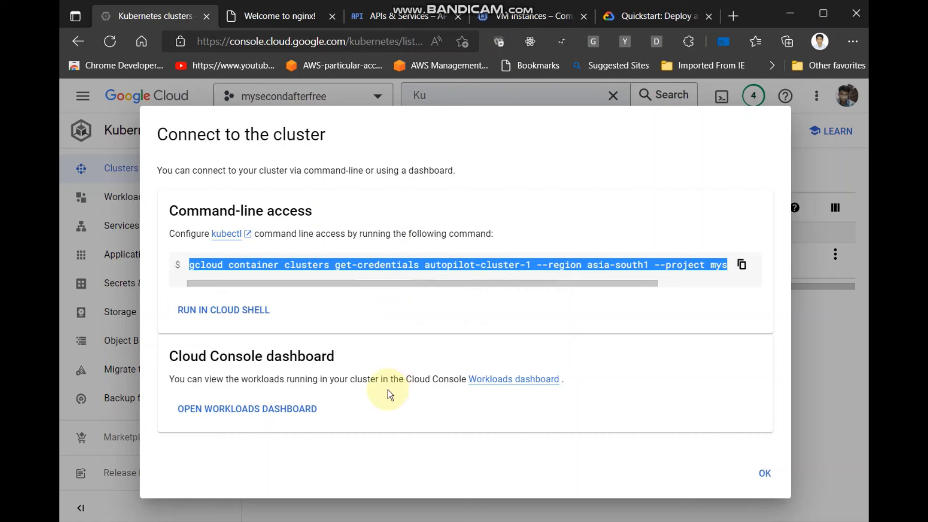
click(298, 263)
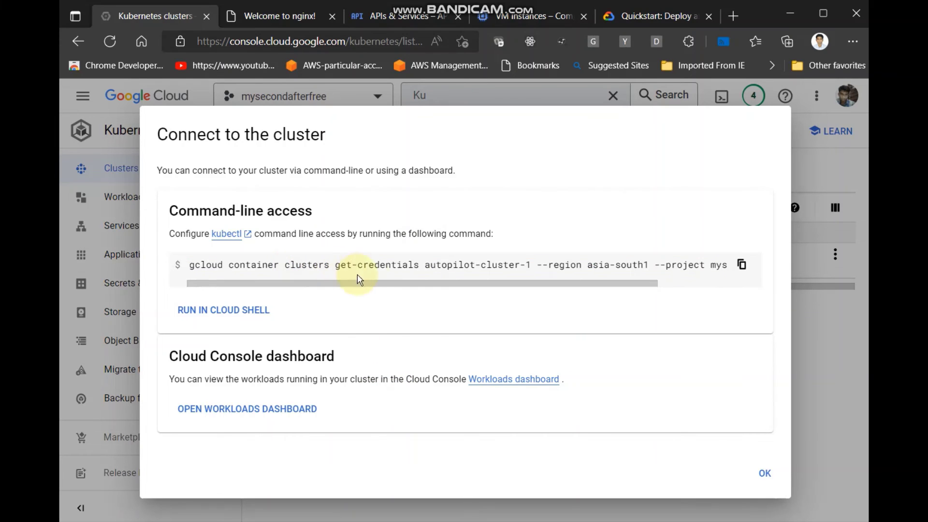
drag(456, 264, 716, 264)
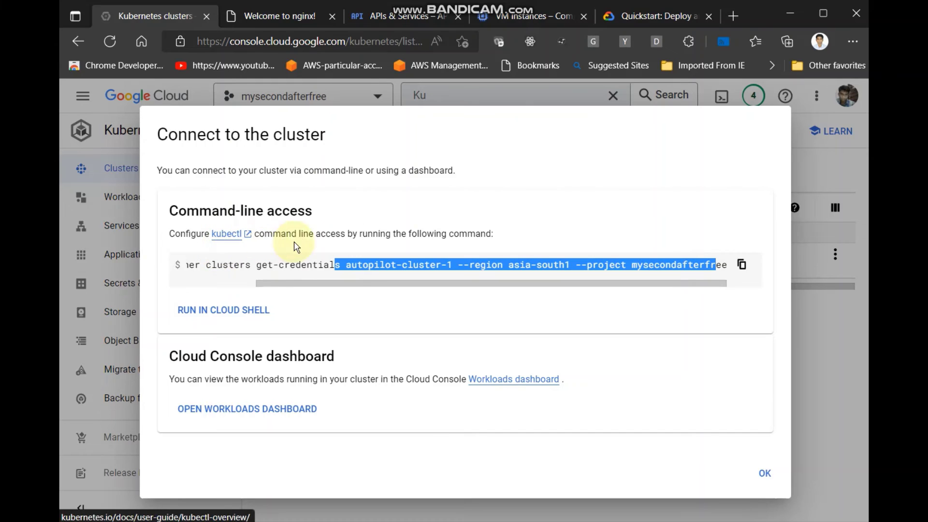
Step: Copy the kubectl get pods command from the GKE quickstart guide and run it in the Cloud Shell on the VM instances page
click(647, 16)
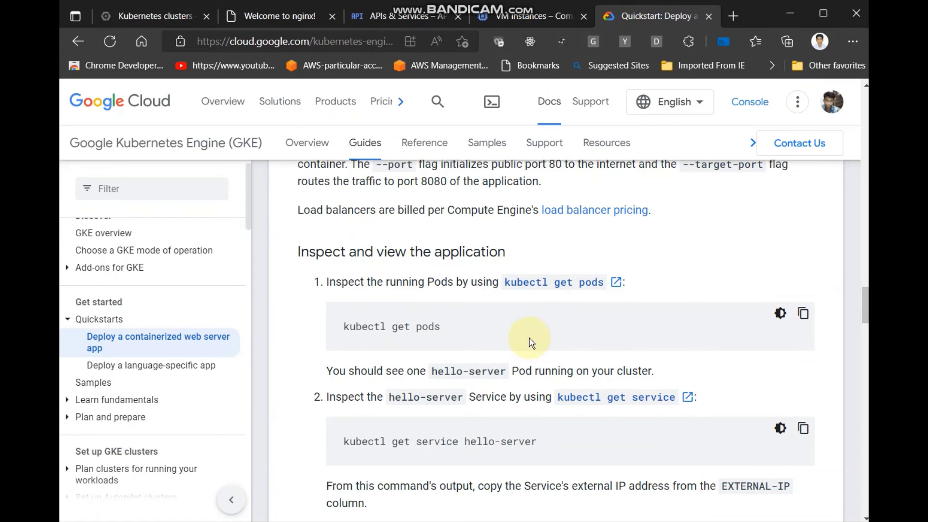
click(804, 313)
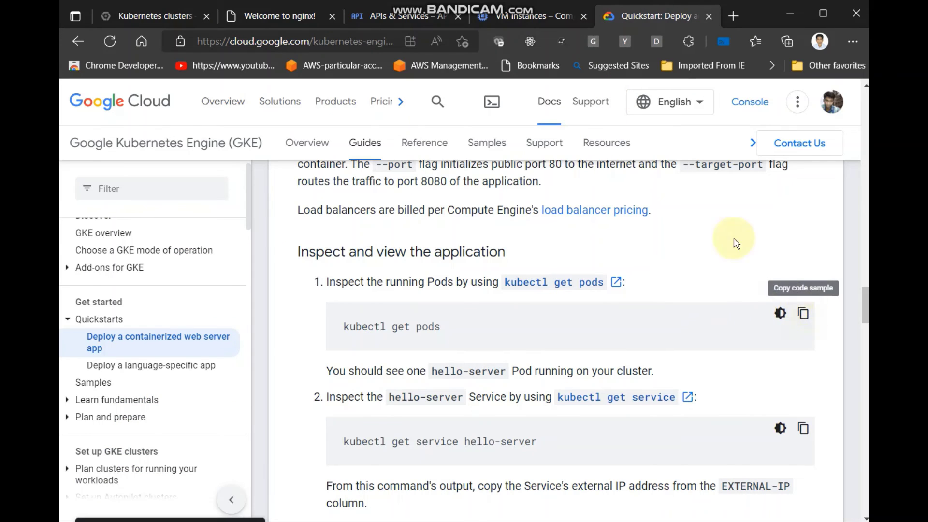
click(538, 17)
right_click(434, 428)
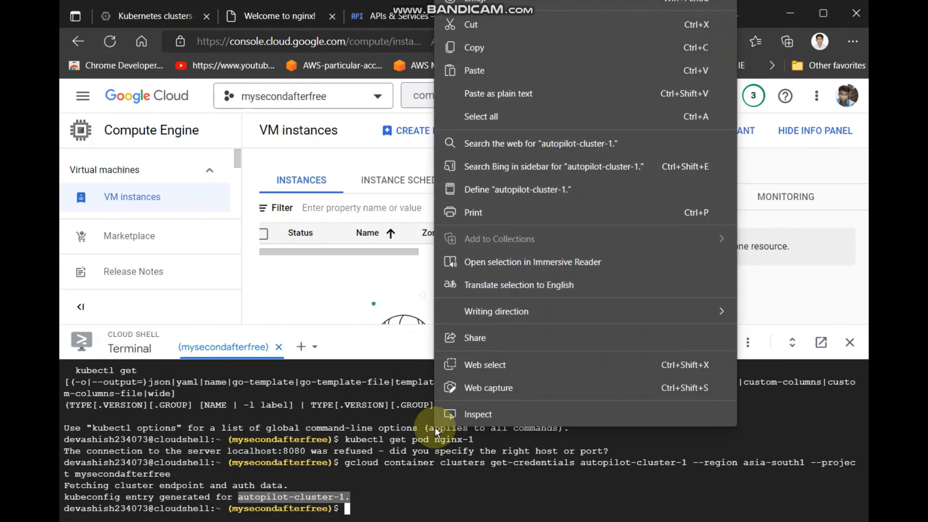
click(477, 78)
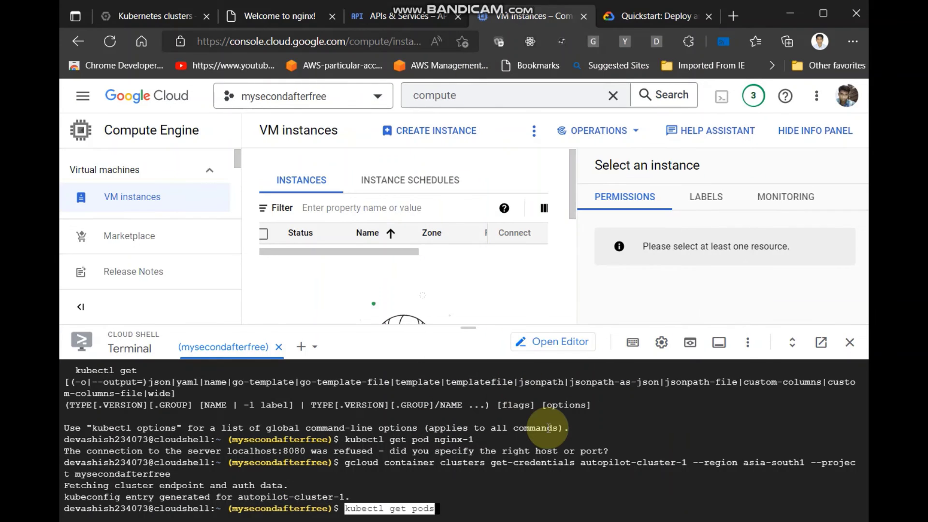
key(Return)
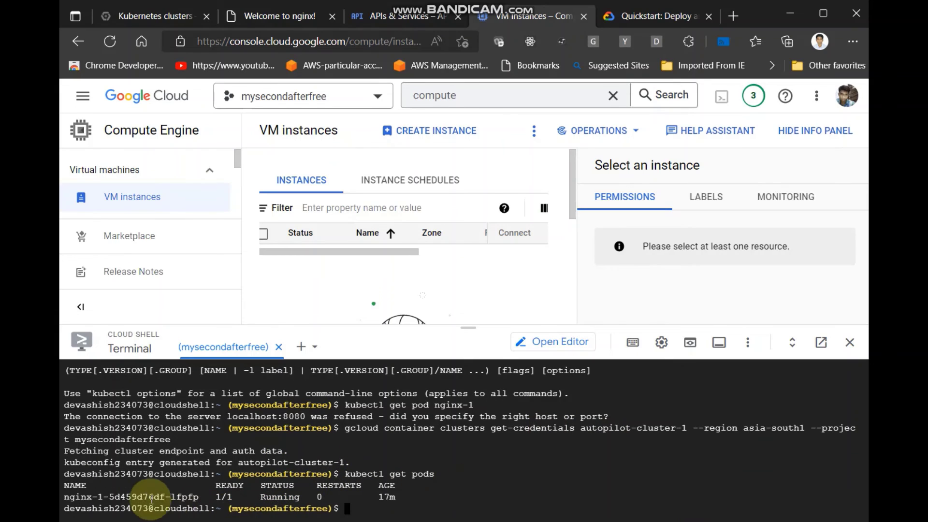
Step: Check the nginx pod's row in the command output and run kubectl get pods again
drag(143, 494, 416, 498)
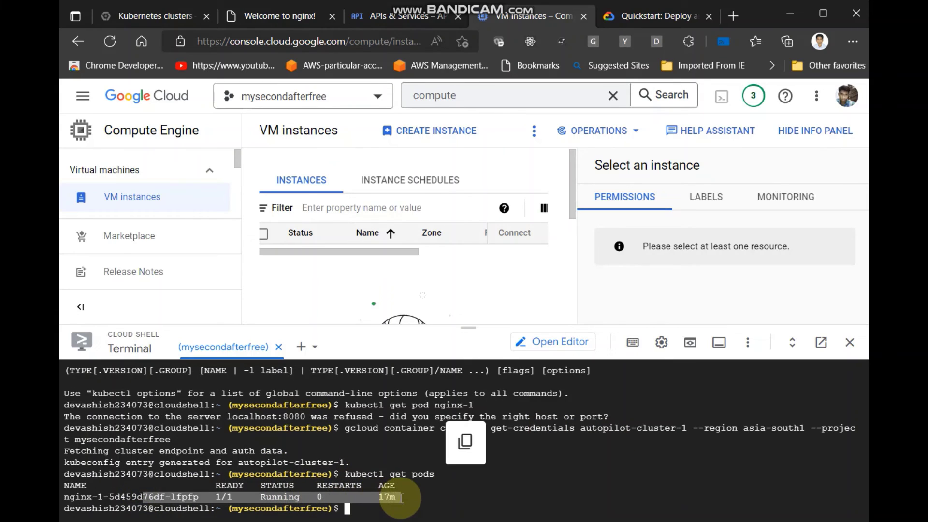
click(570, 498)
click(570, 498)
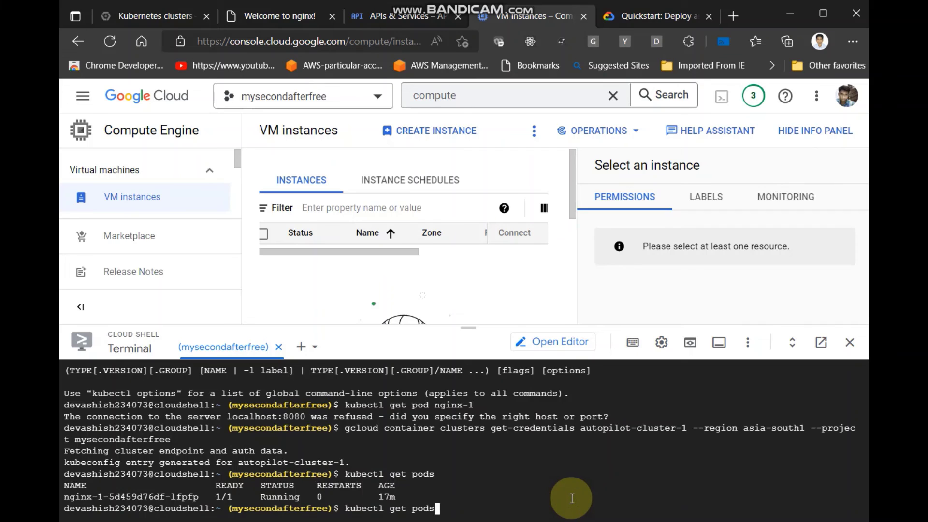
key(Return)
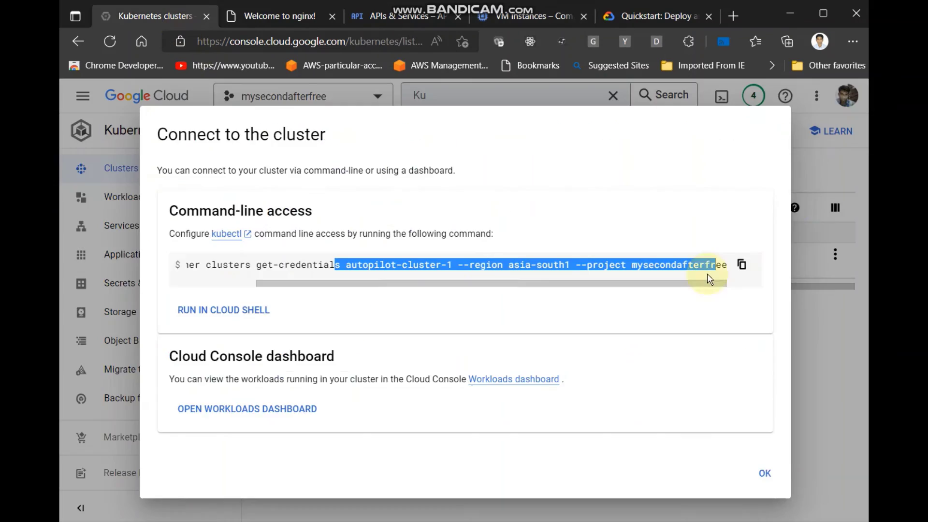
Step: Return to the Kubernetes clusters page, close the connection options and open the deletion dialog for autopilot-cluster-1
click(154, 16)
click(762, 474)
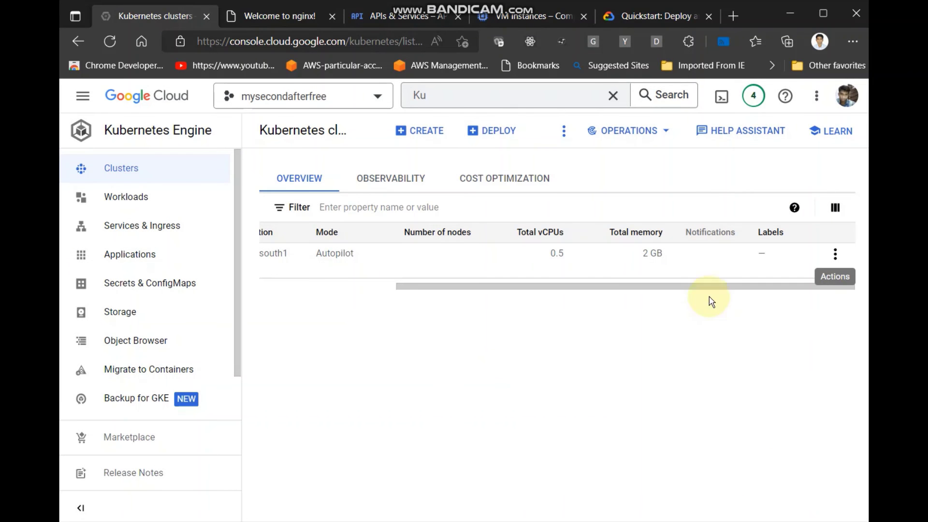
click(836, 255)
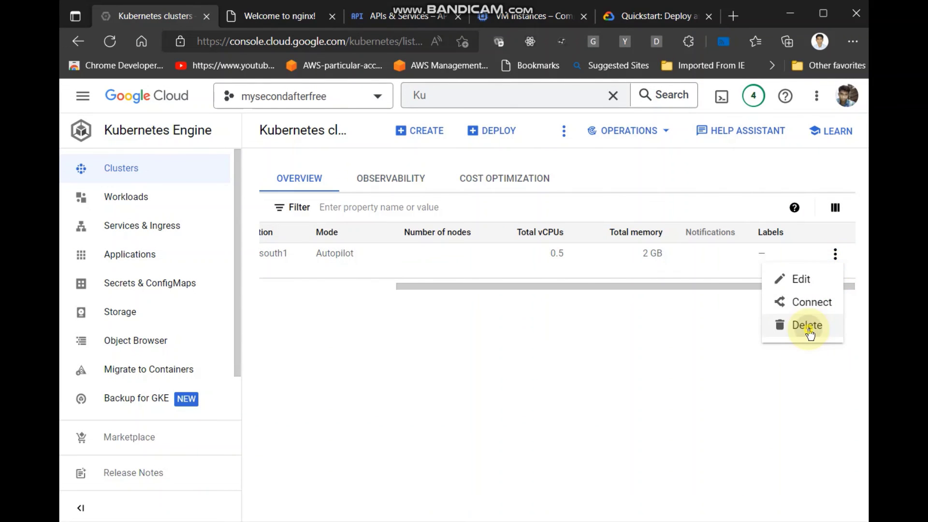
click(806, 324)
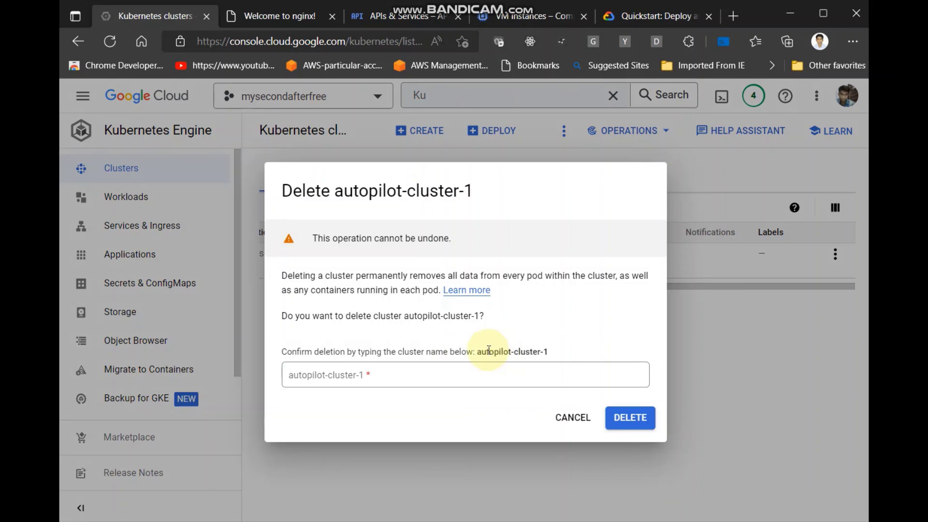
Step: Copy the cluster name autopilot-cluster-1 into the confirmation field and submit the cluster's deletion
drag(494, 353, 555, 356)
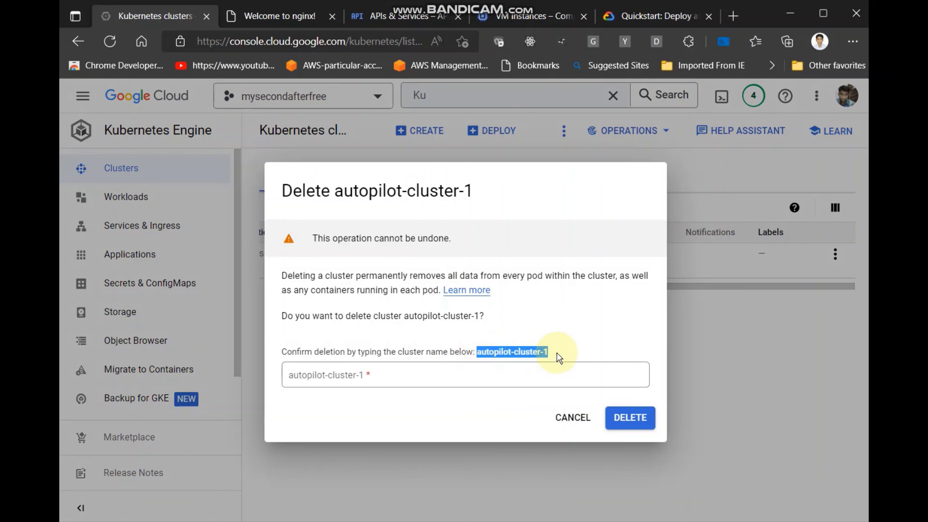
right_click(516, 353)
click(591, 28)
right_click(481, 375)
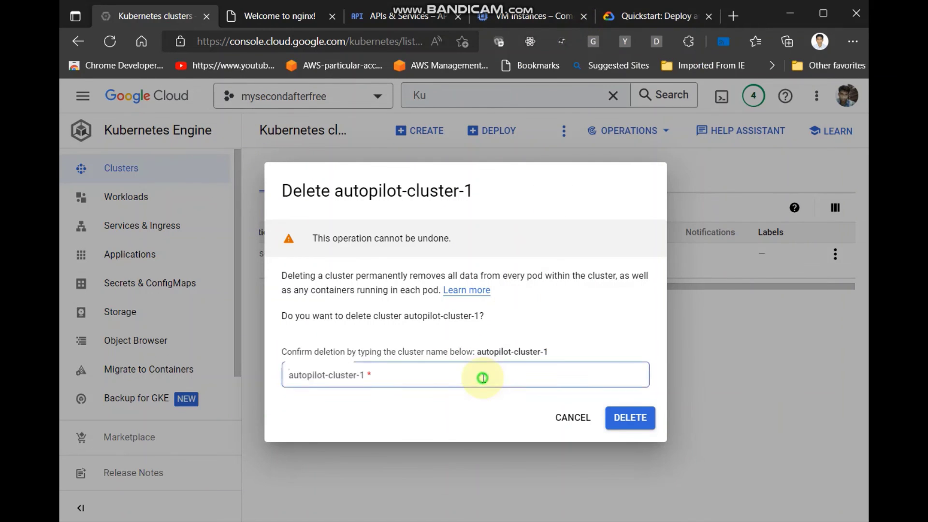
click(439, 378)
right_click(424, 384)
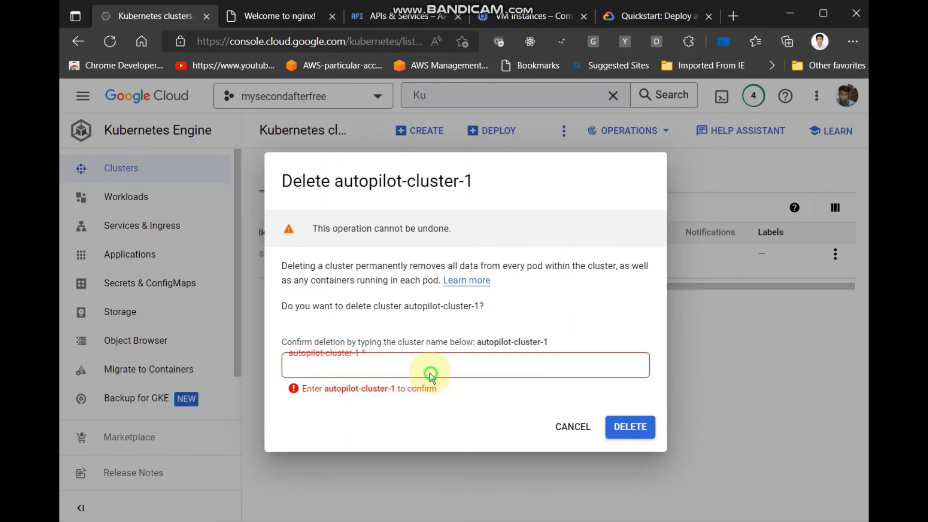
click(410, 360)
click(411, 360)
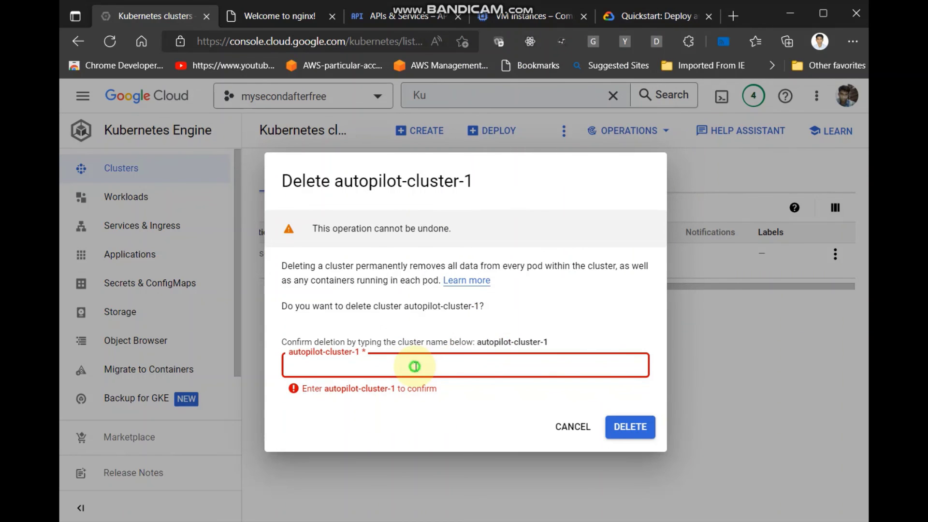
right_click(415, 366)
click(485, 150)
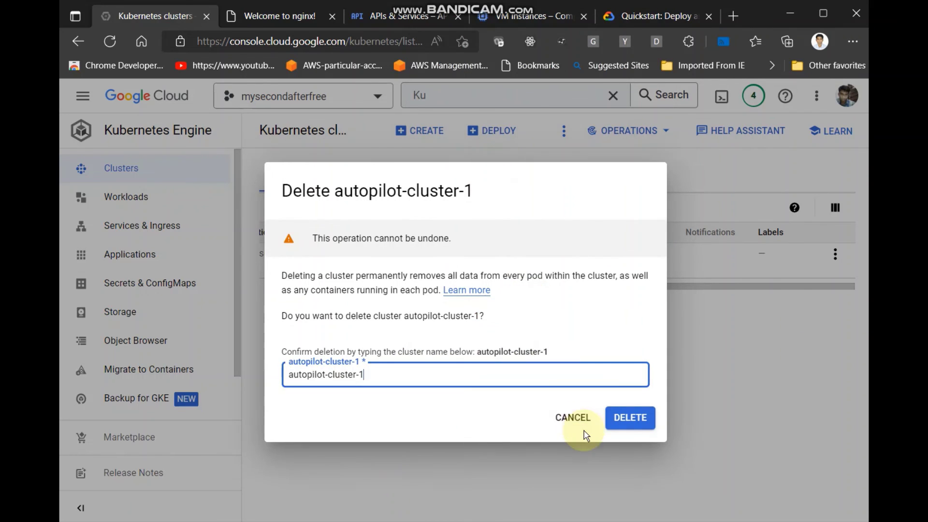
click(627, 417)
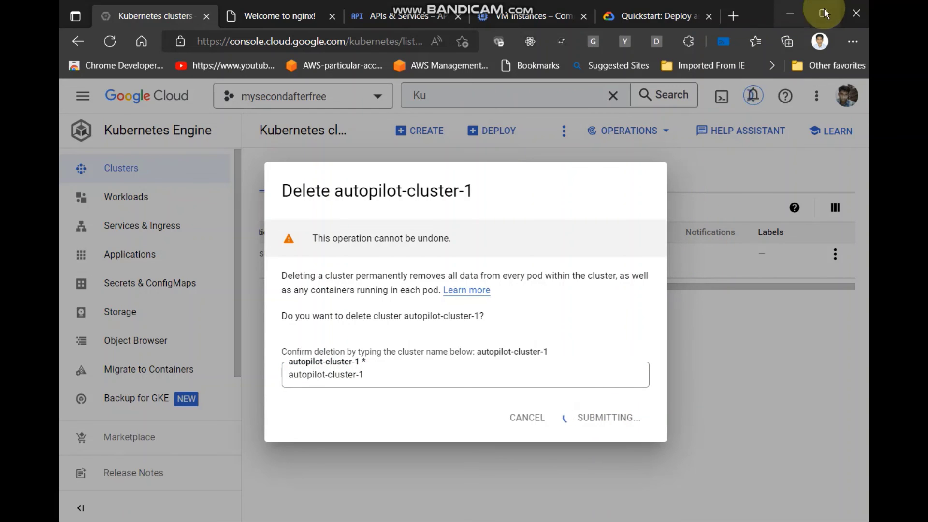